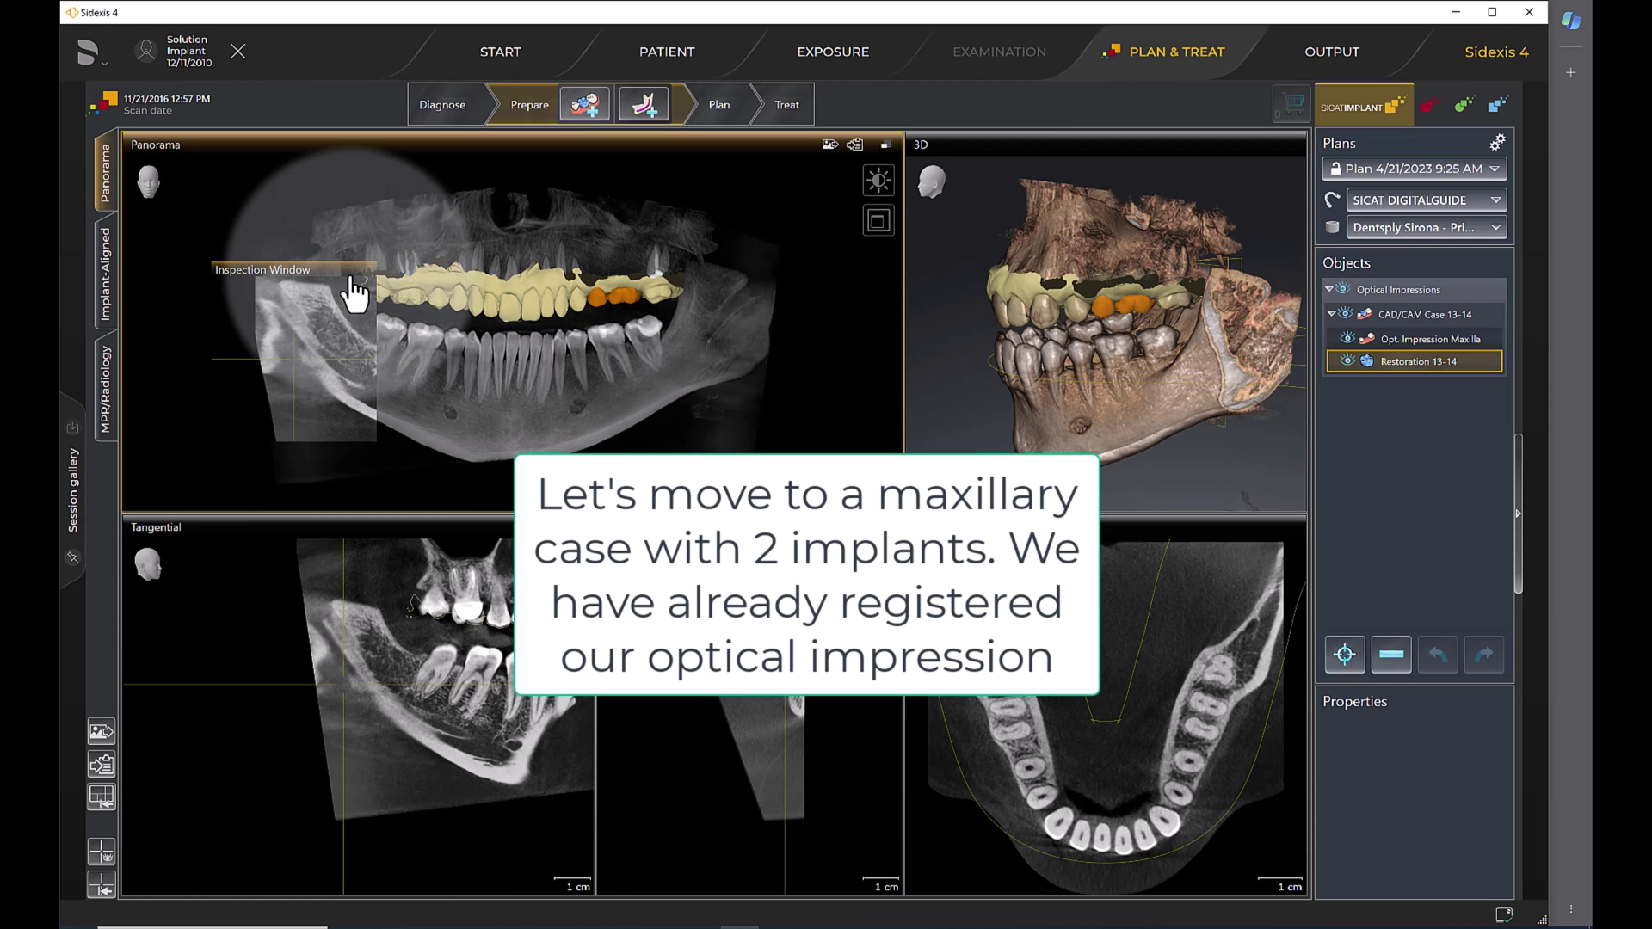
Drag the Panorama inspection window over the maxillary implant site and centre the cross-sectional crosshairs on the ridge
drag(353, 288, 674, 220)
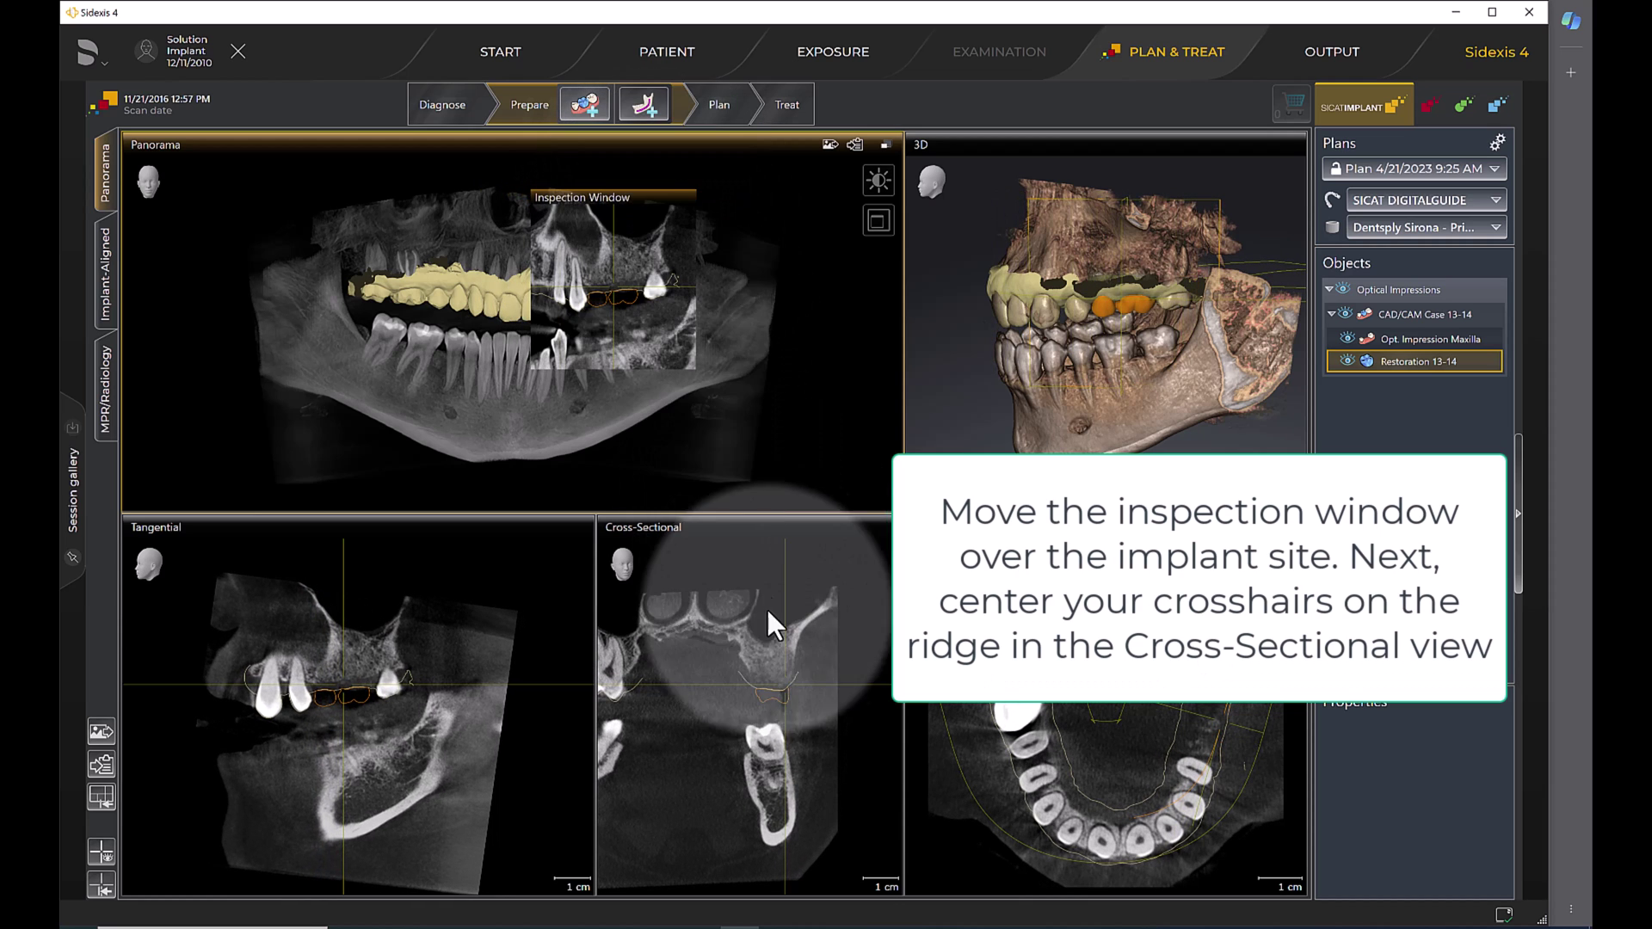
drag(787, 680, 774, 679)
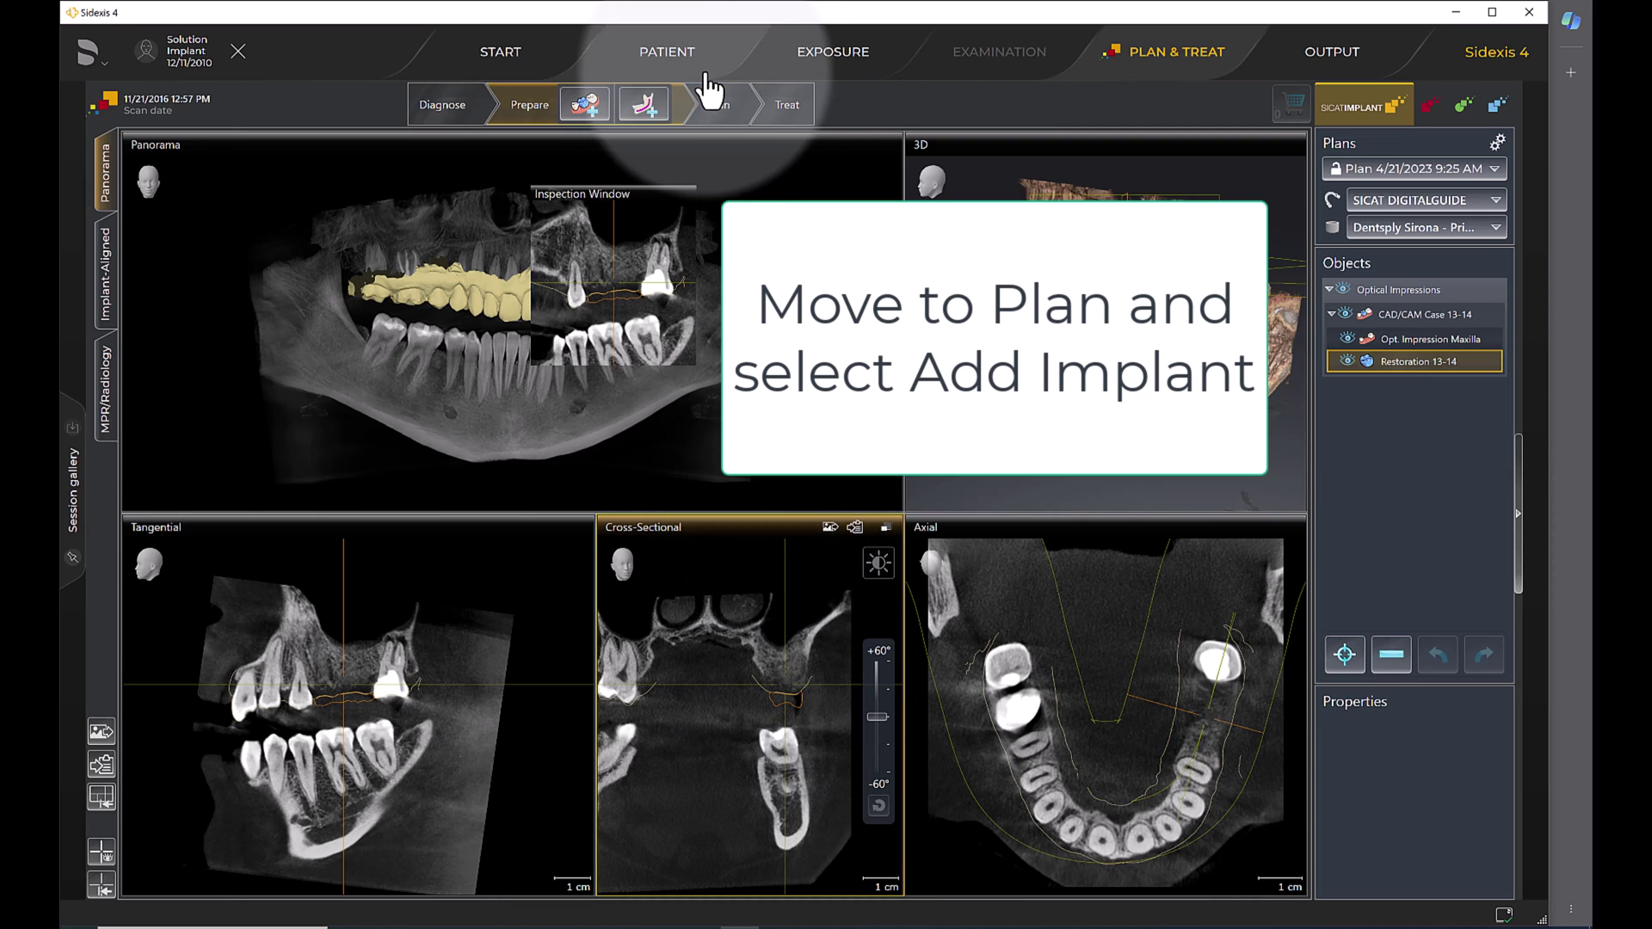
Start adding an implant from the Plan step and select tooth 13
click(715, 105)
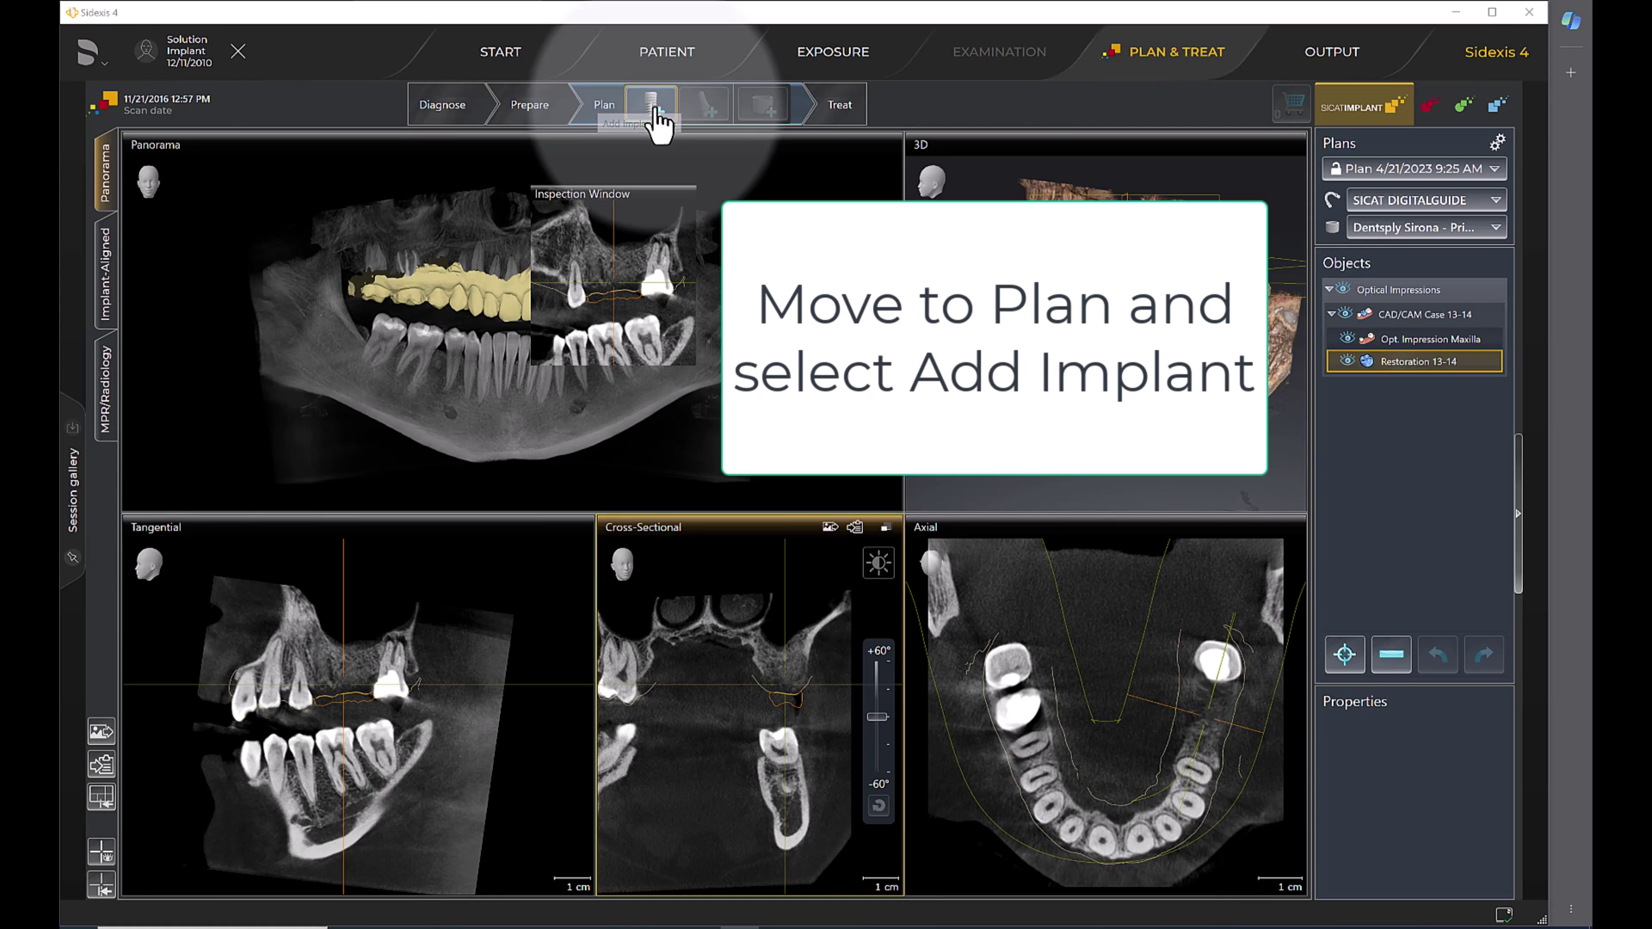
click(652, 105)
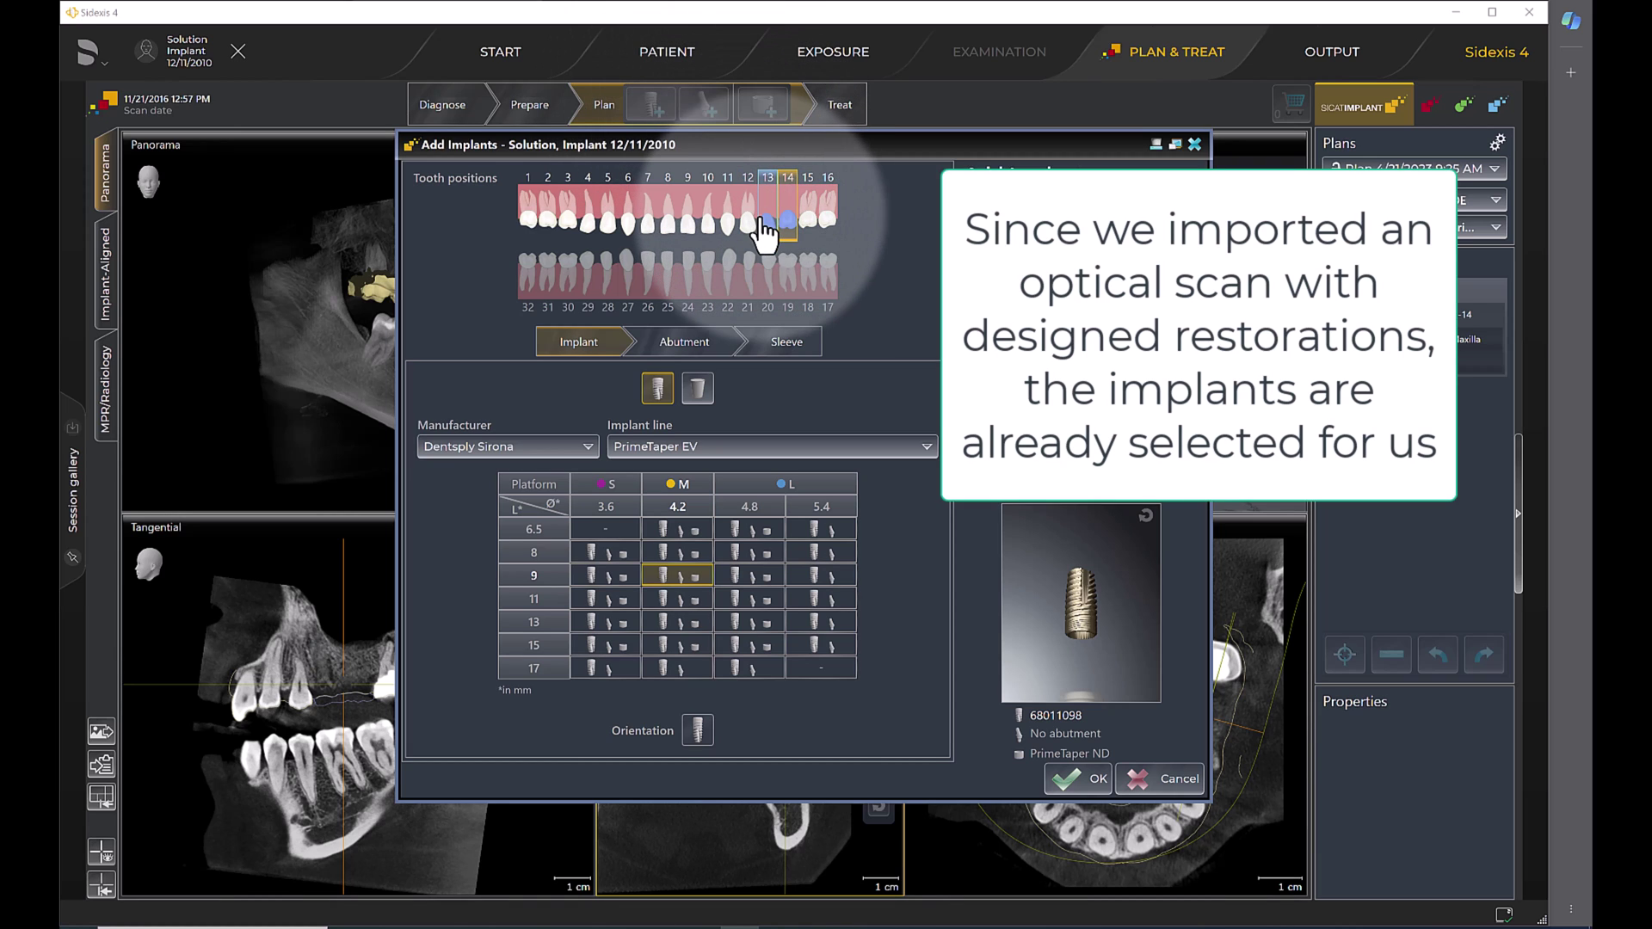
click(768, 228)
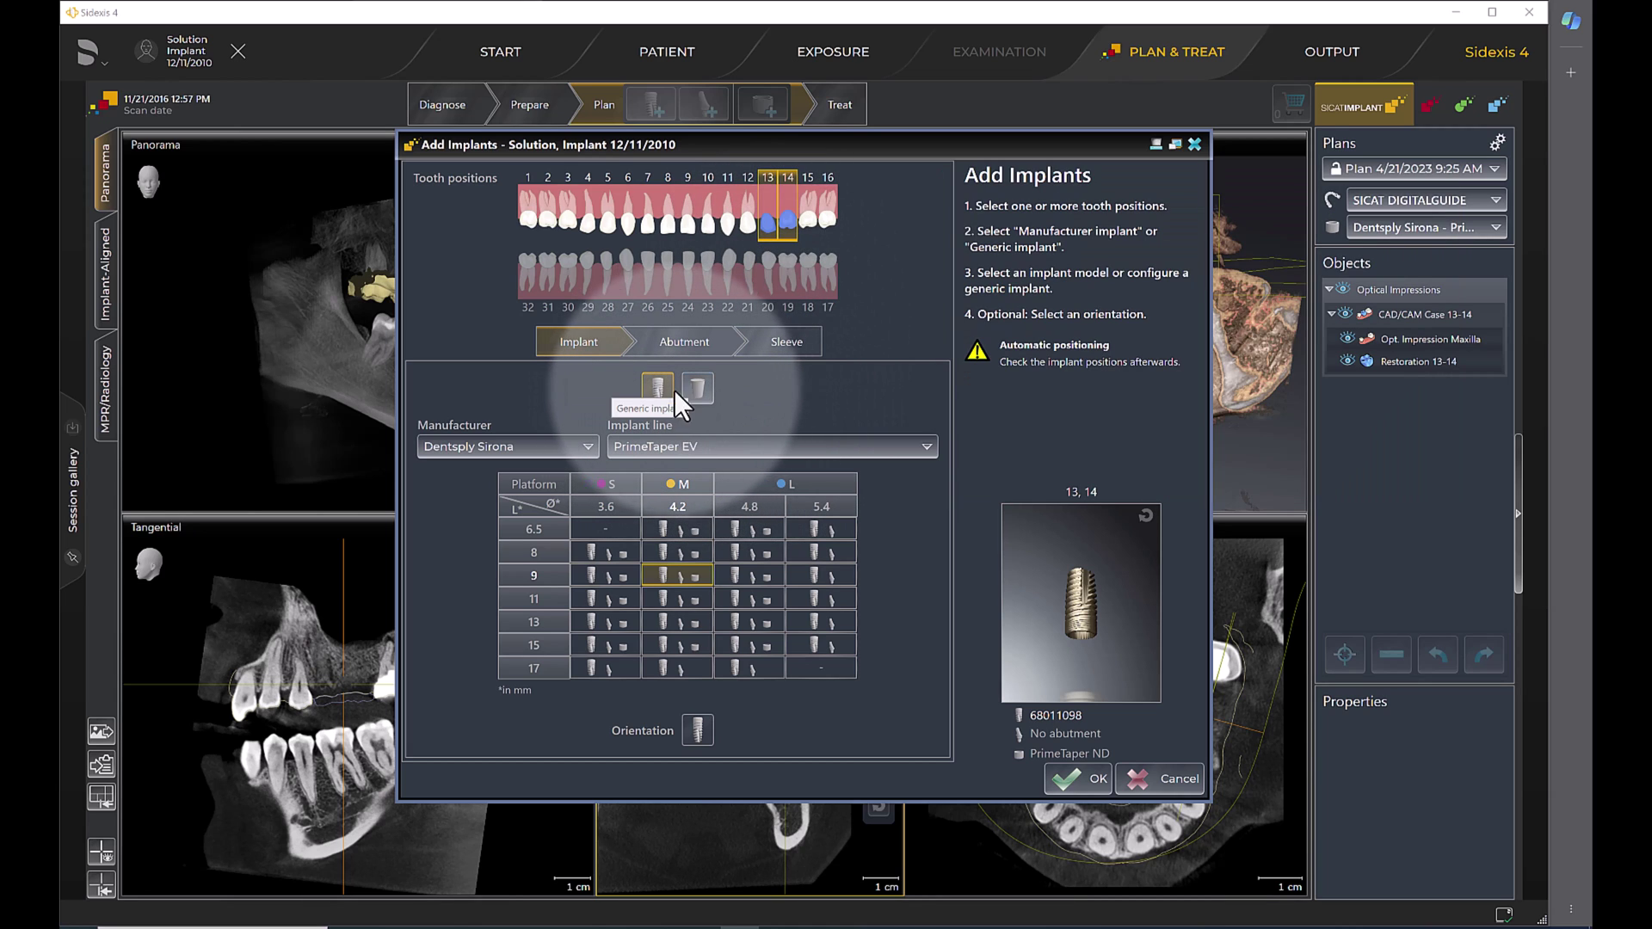
Keep Dentsply Sirona as manufacturer and PrimeTaper EV 4.2 × 9 mm as the implant line
click(588, 448)
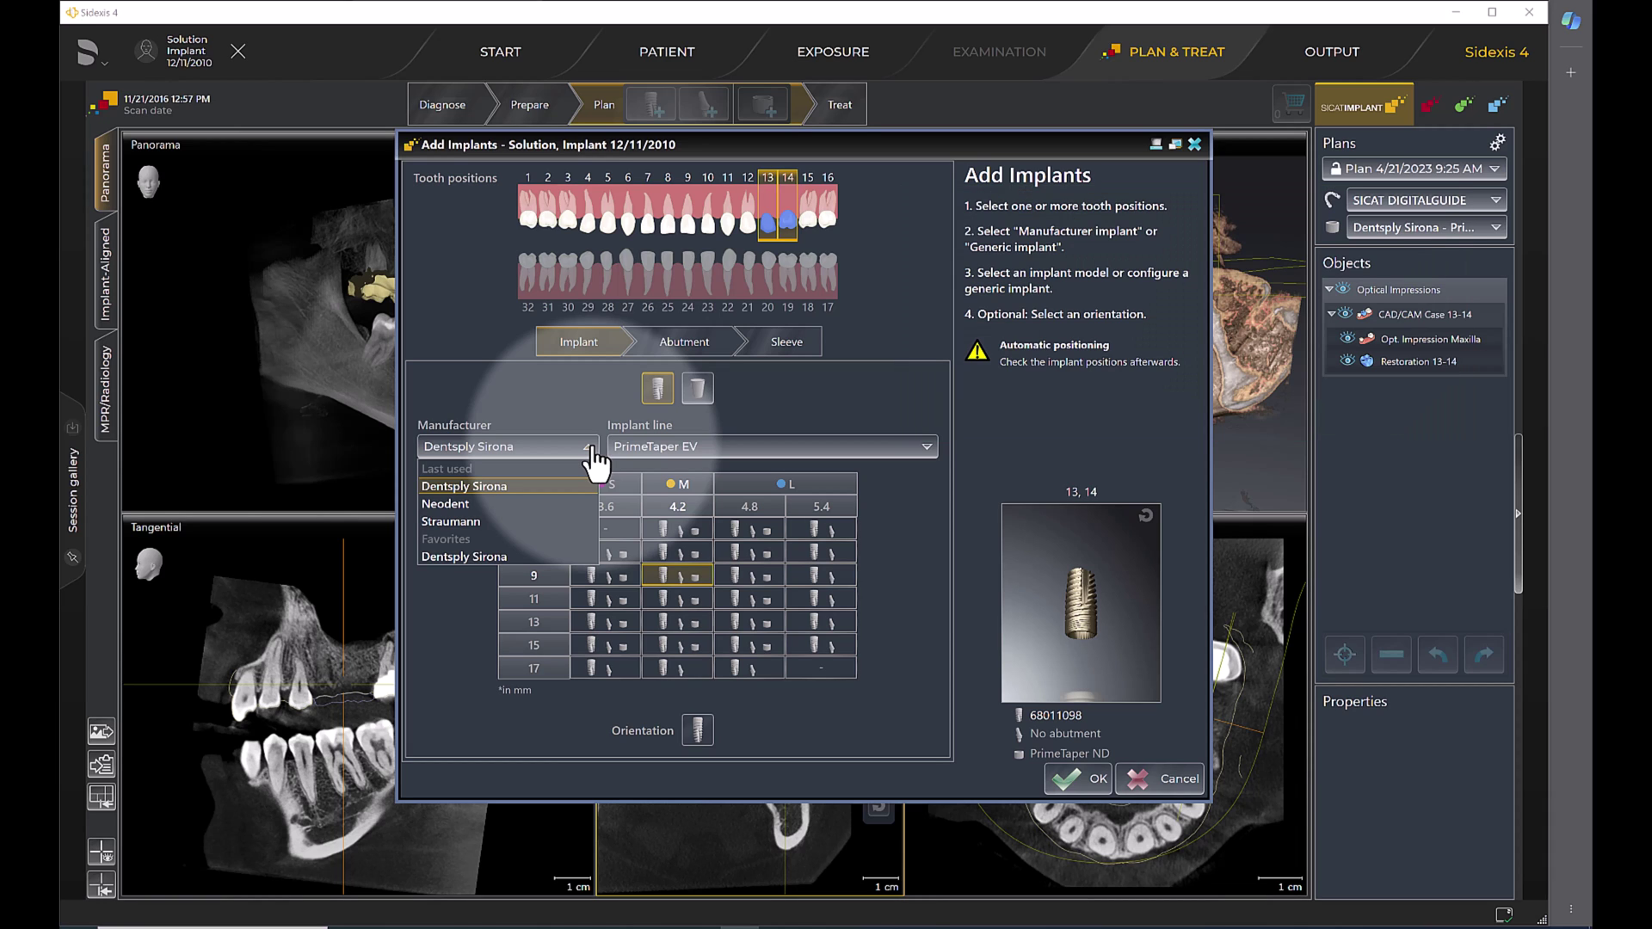
click(591, 447)
click(590, 448)
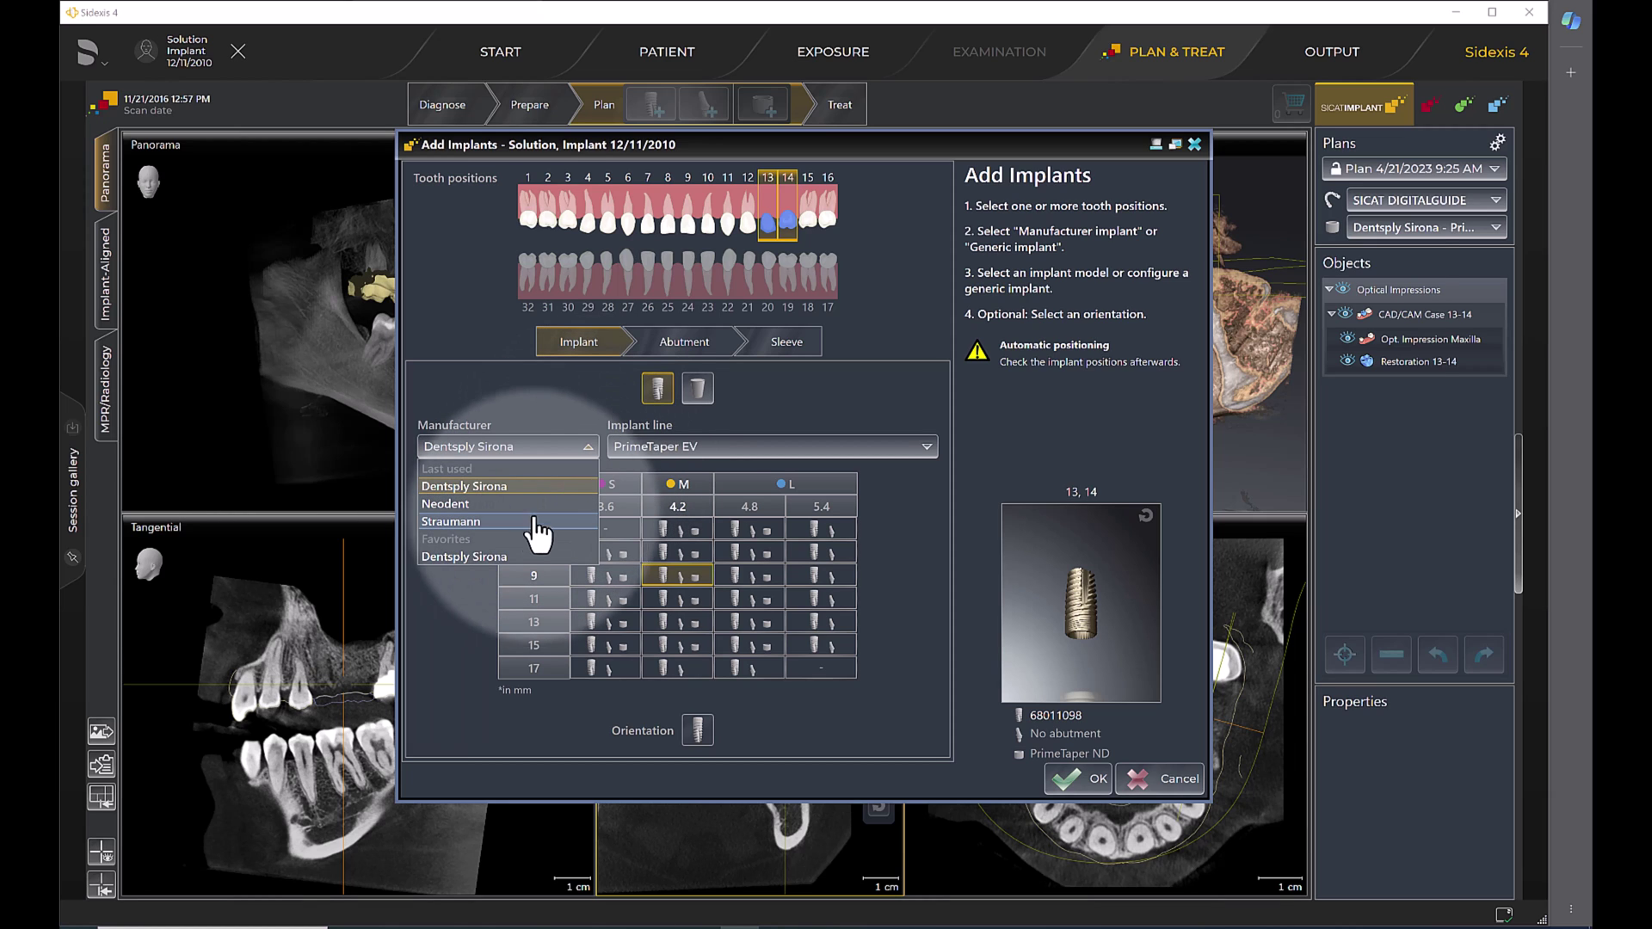
click(587, 448)
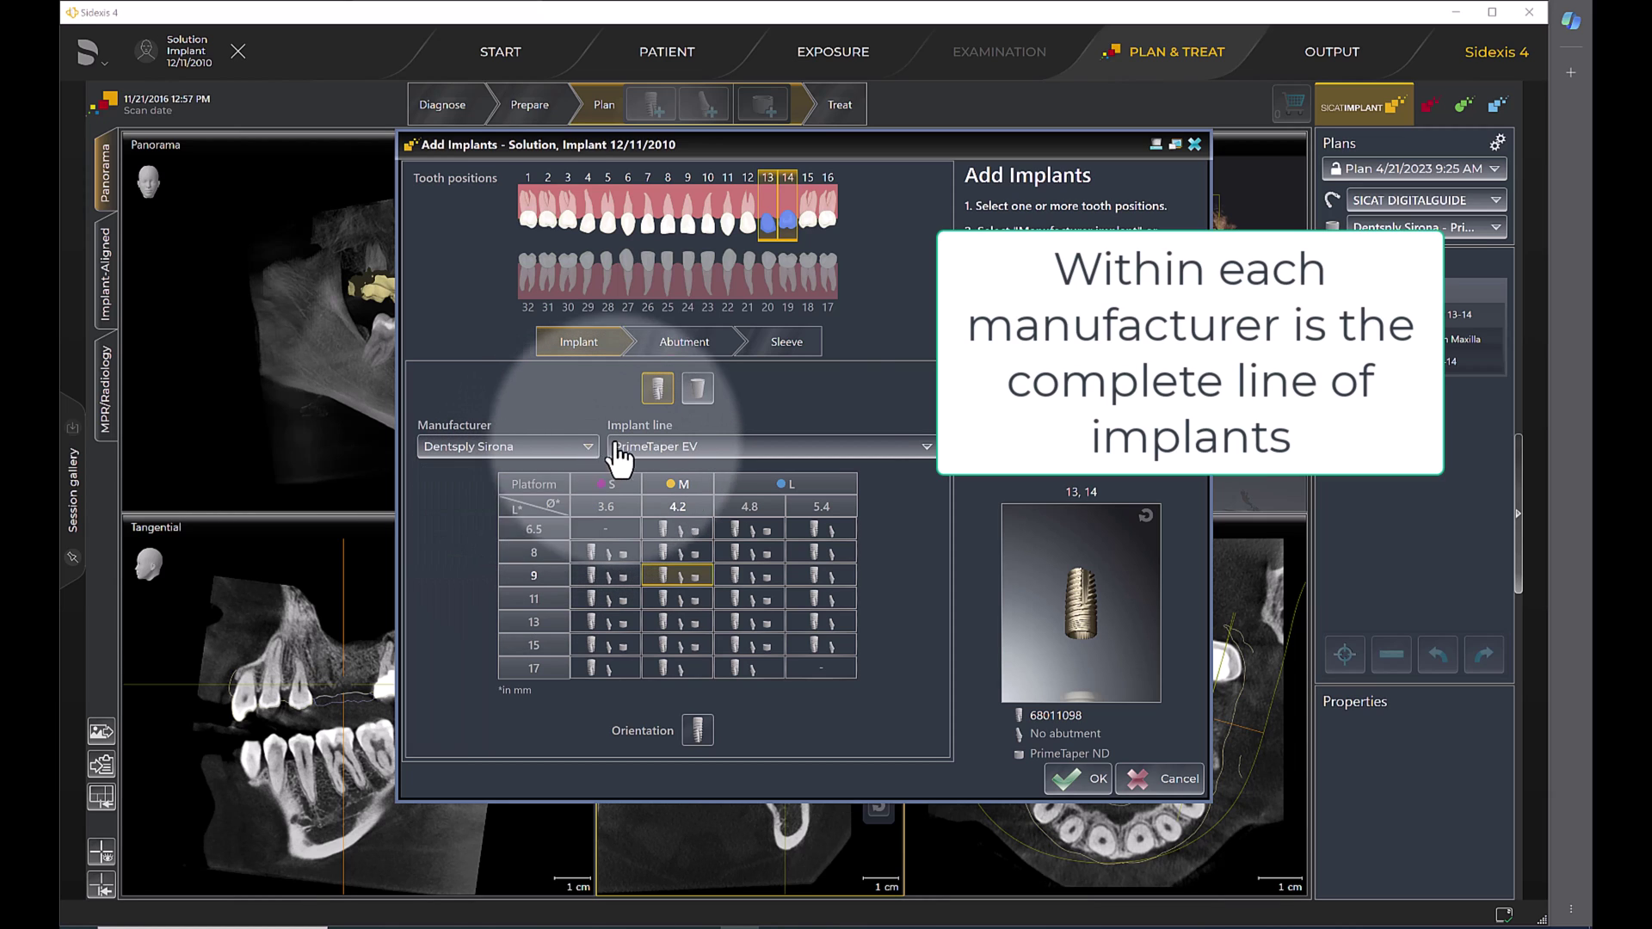
click(925, 448)
mouse_move(933, 488)
mouse_down()
mouse_move(936, 592)
mouse_move(933, 490)
mouse_up()
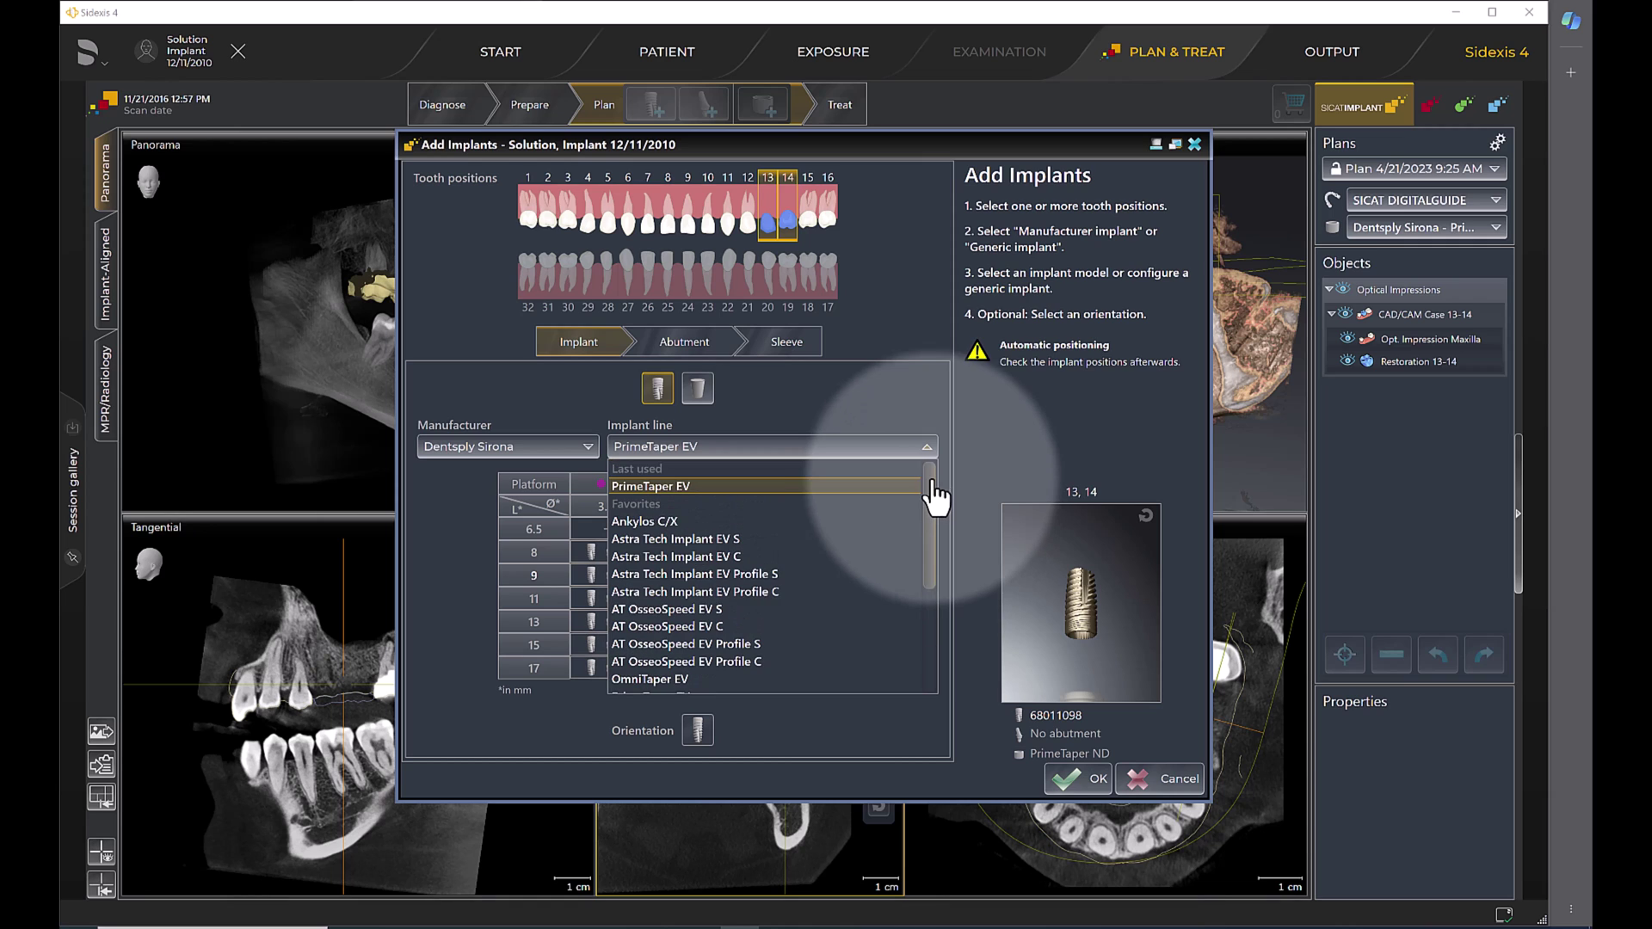
click(849, 397)
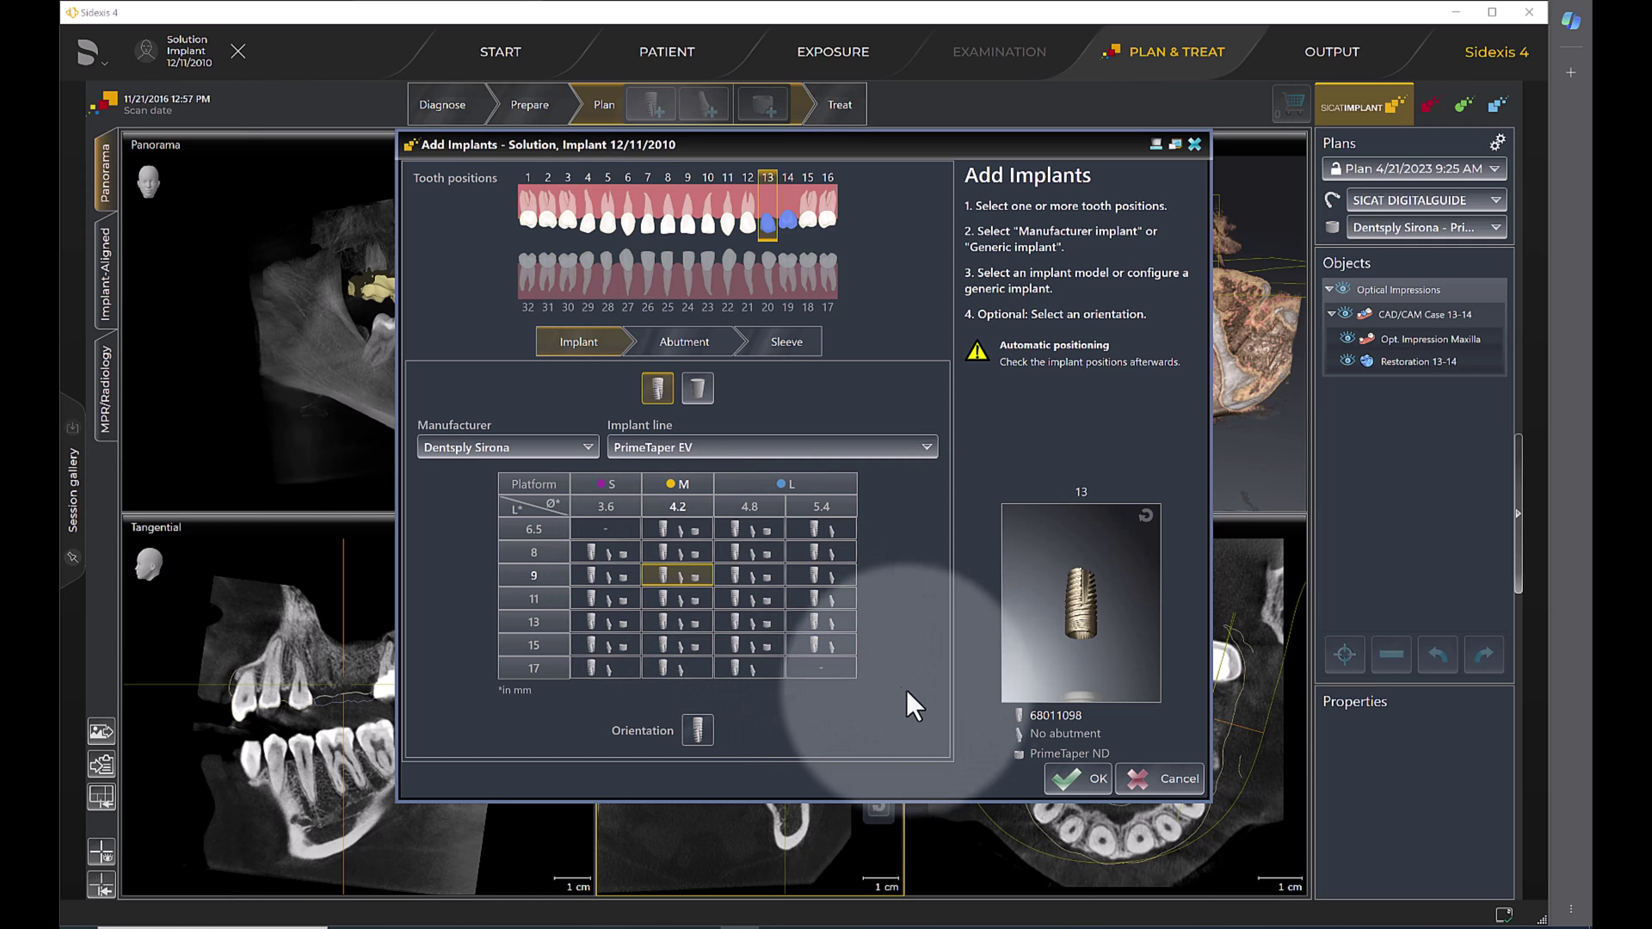
Place the 4.2 × 9 mm PrimeTaper EV implant at tooth 13 and zoom into the Tangential view
click(1073, 779)
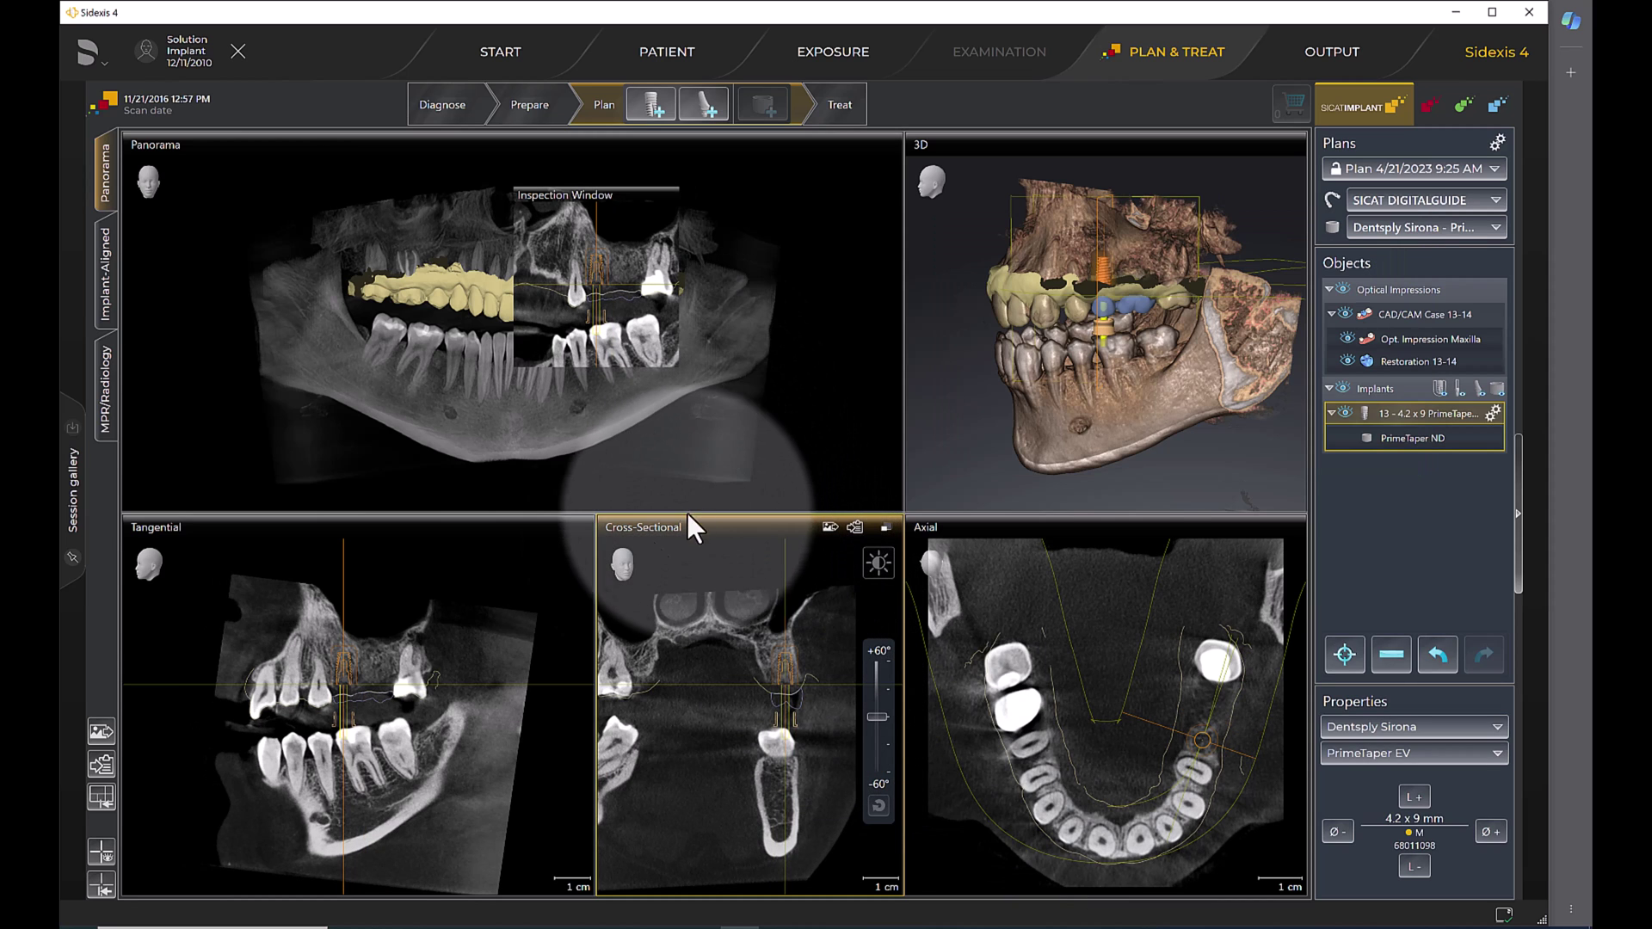
click(483, 622)
scroll(355, 701, up, 3)
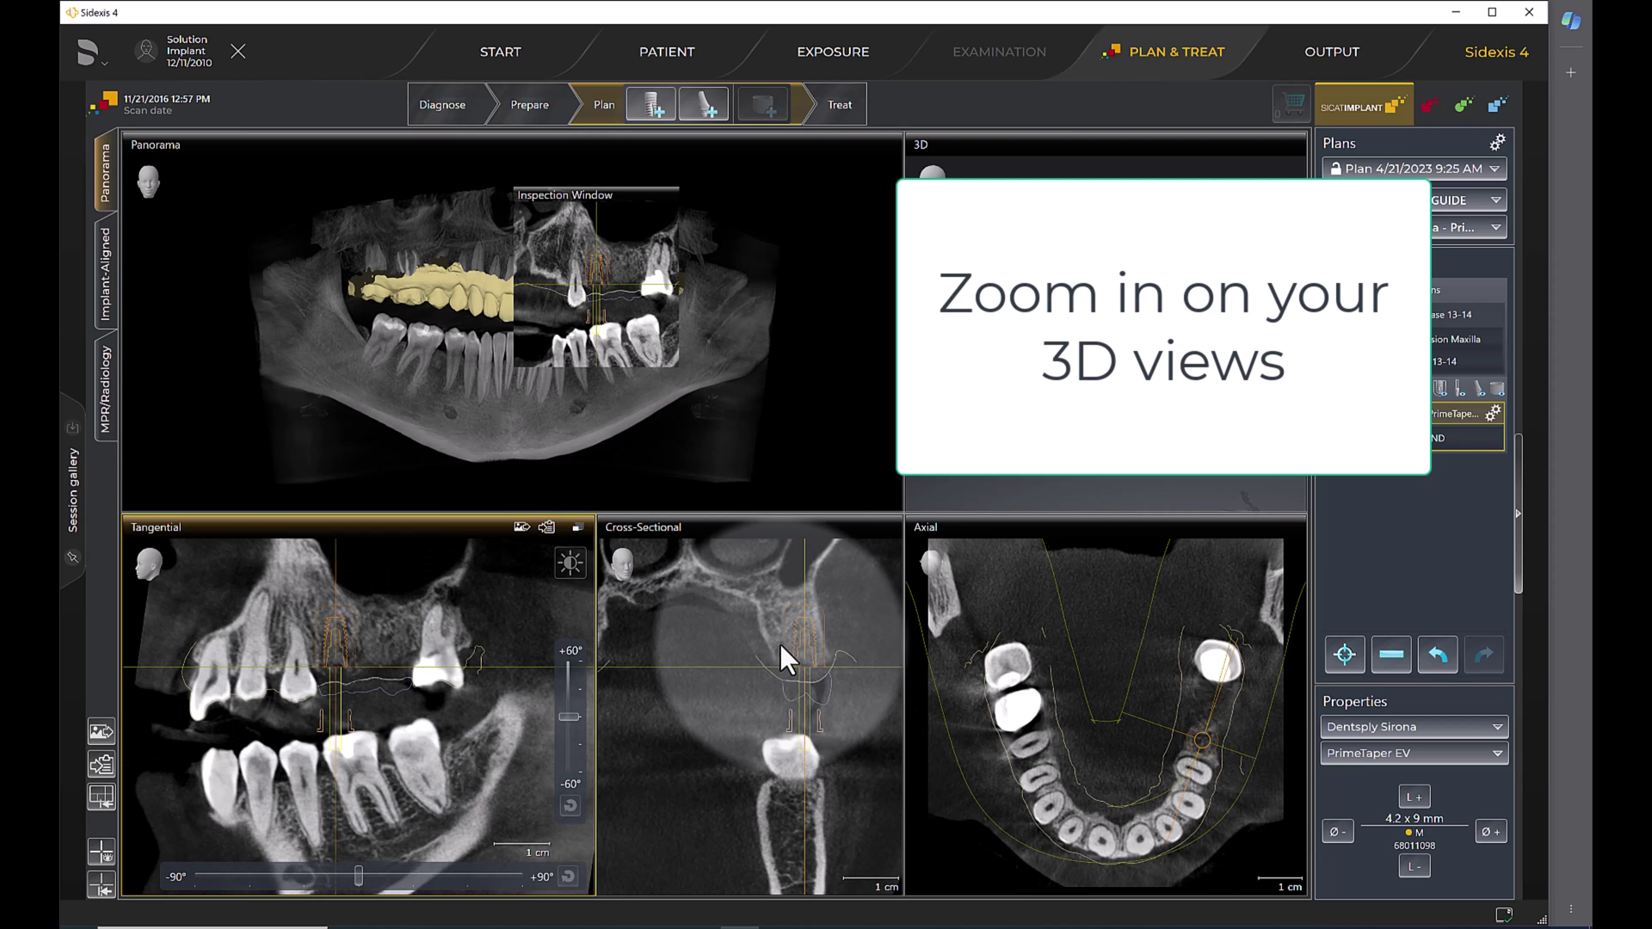
click(849, 667)
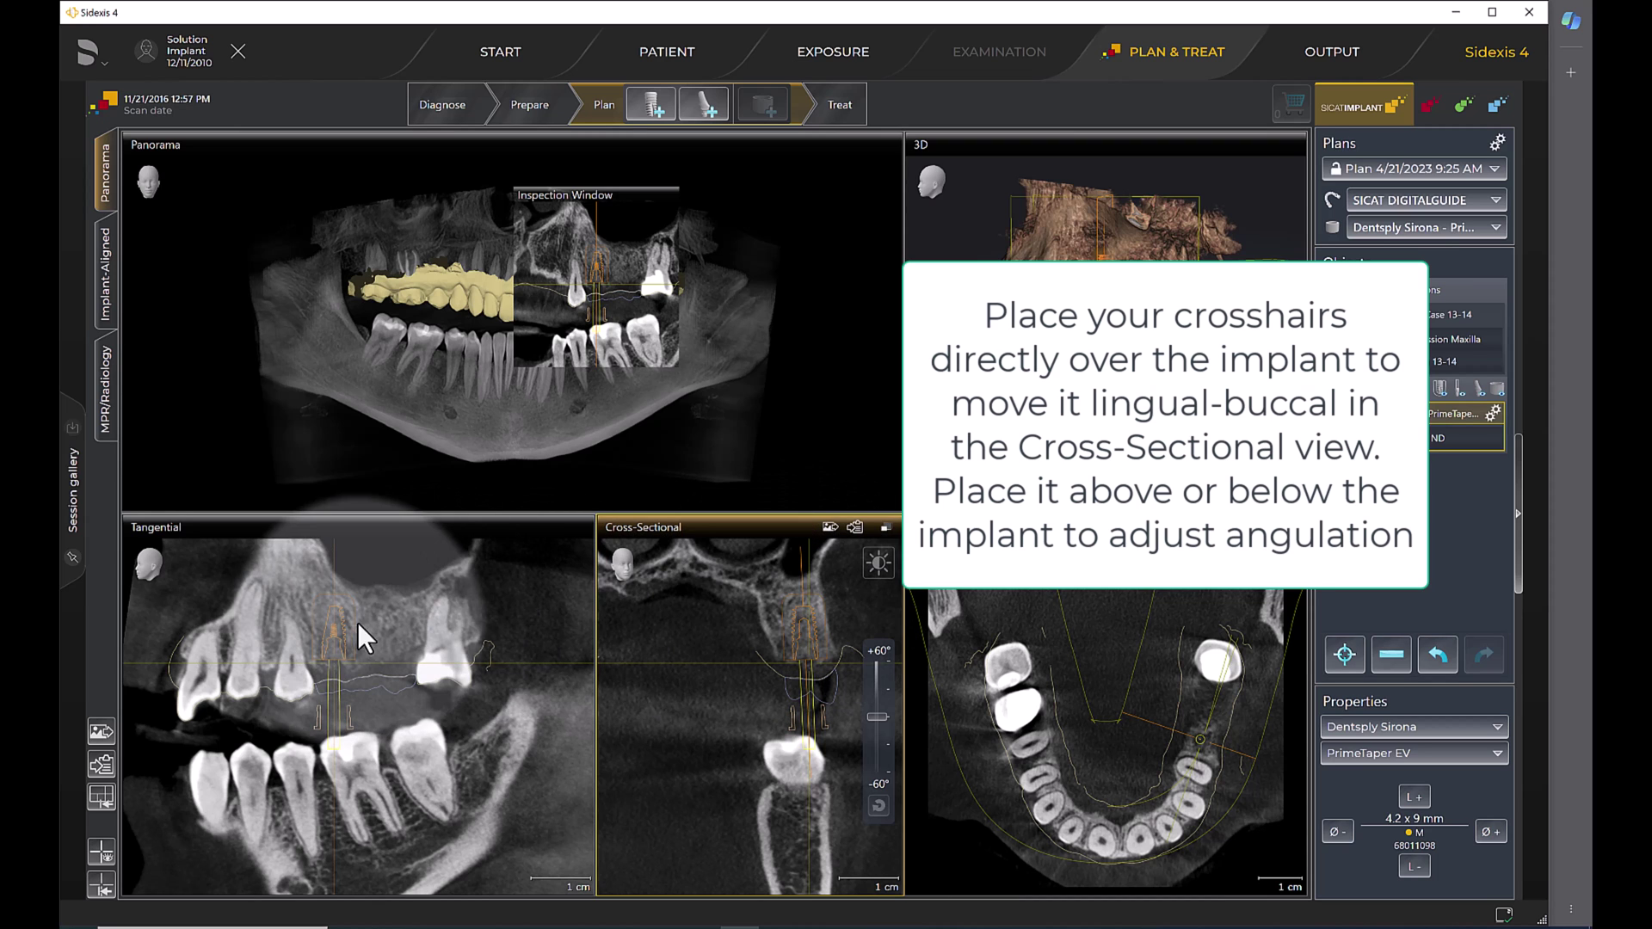
Zoom and scroll through Tangential and Cross-Sectional slices to check implant 13's position
click(270, 668)
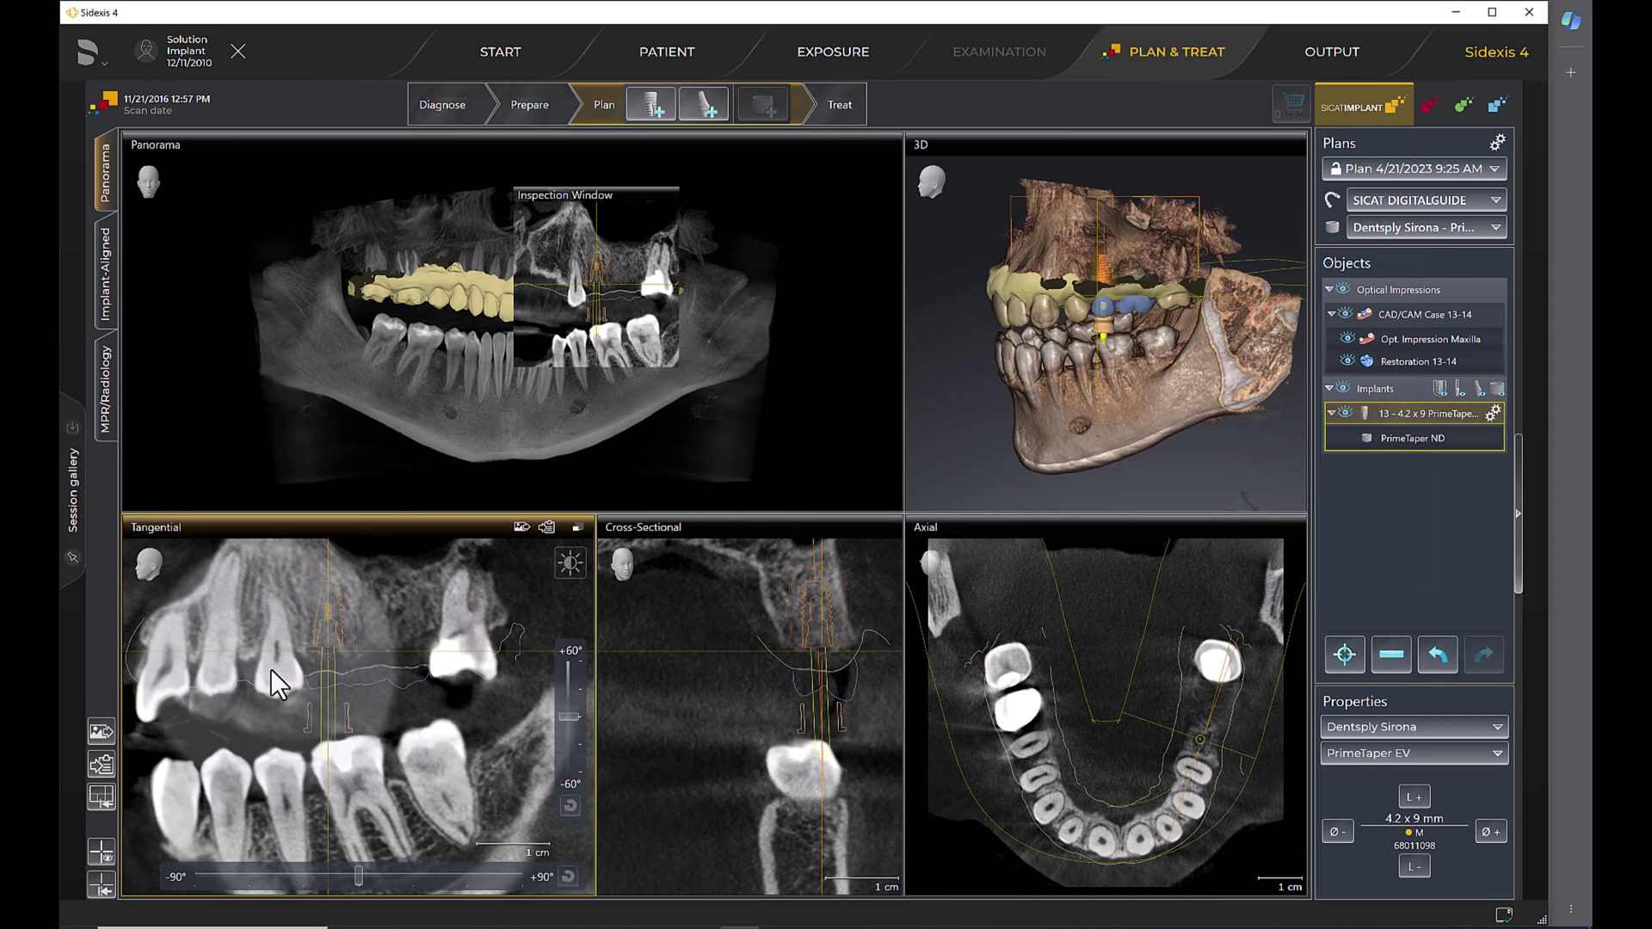
scroll(383, 624, up, 2)
scroll(384, 628, down, 3)
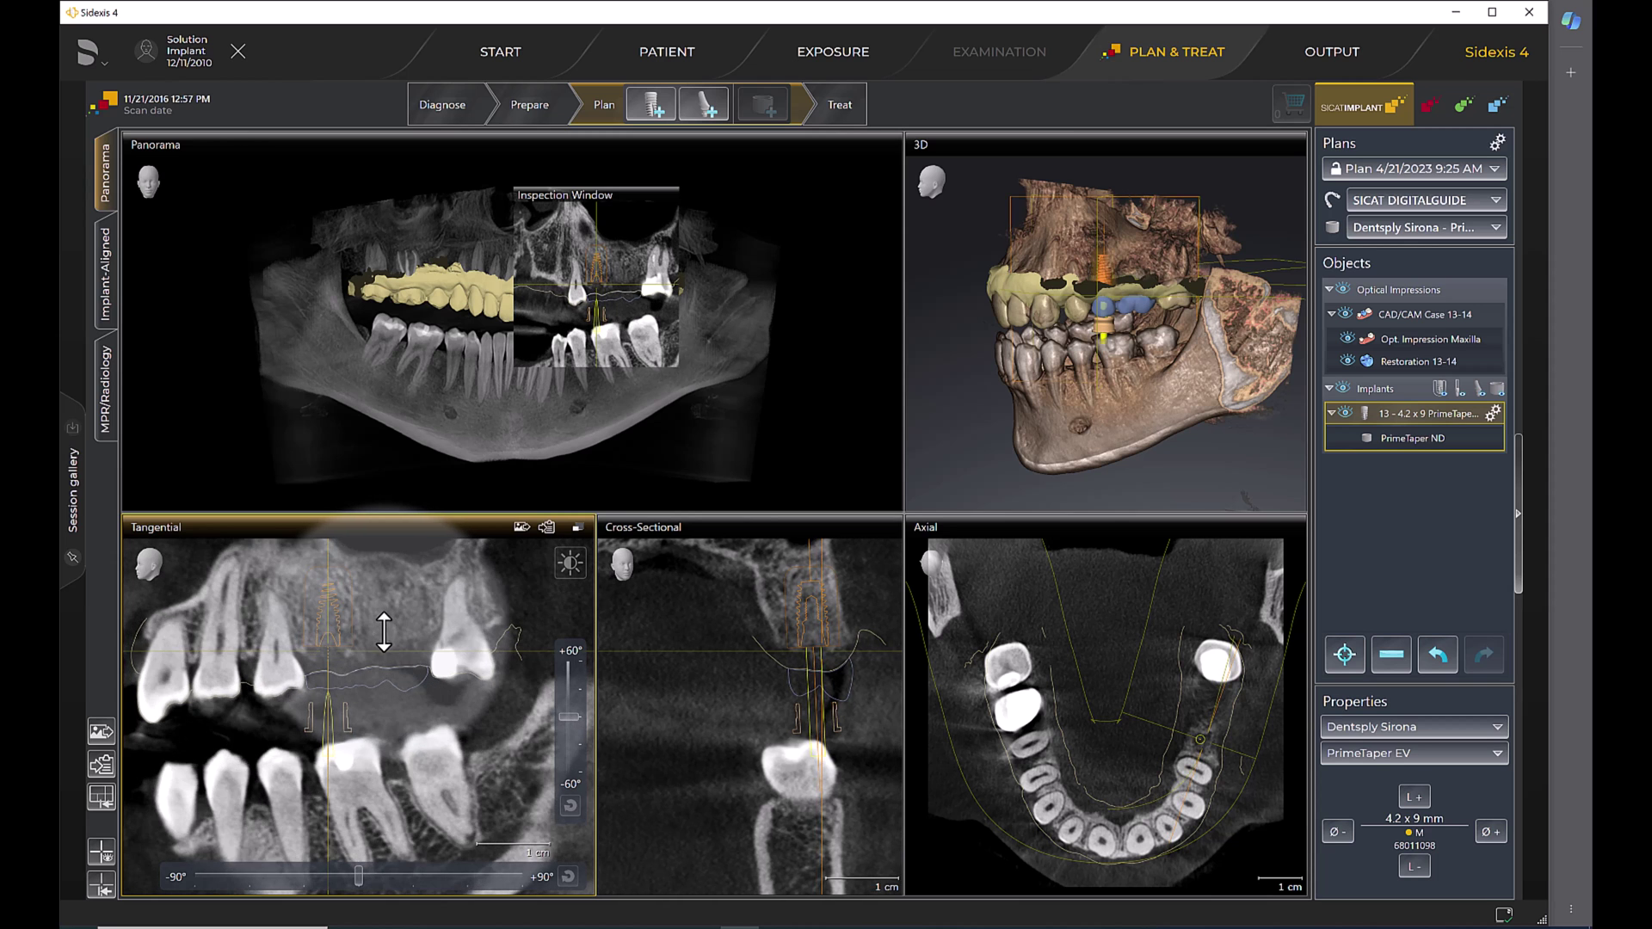
scroll(383, 643, down, 3)
scroll(385, 644, up, 3)
scroll(384, 637, down, 3)
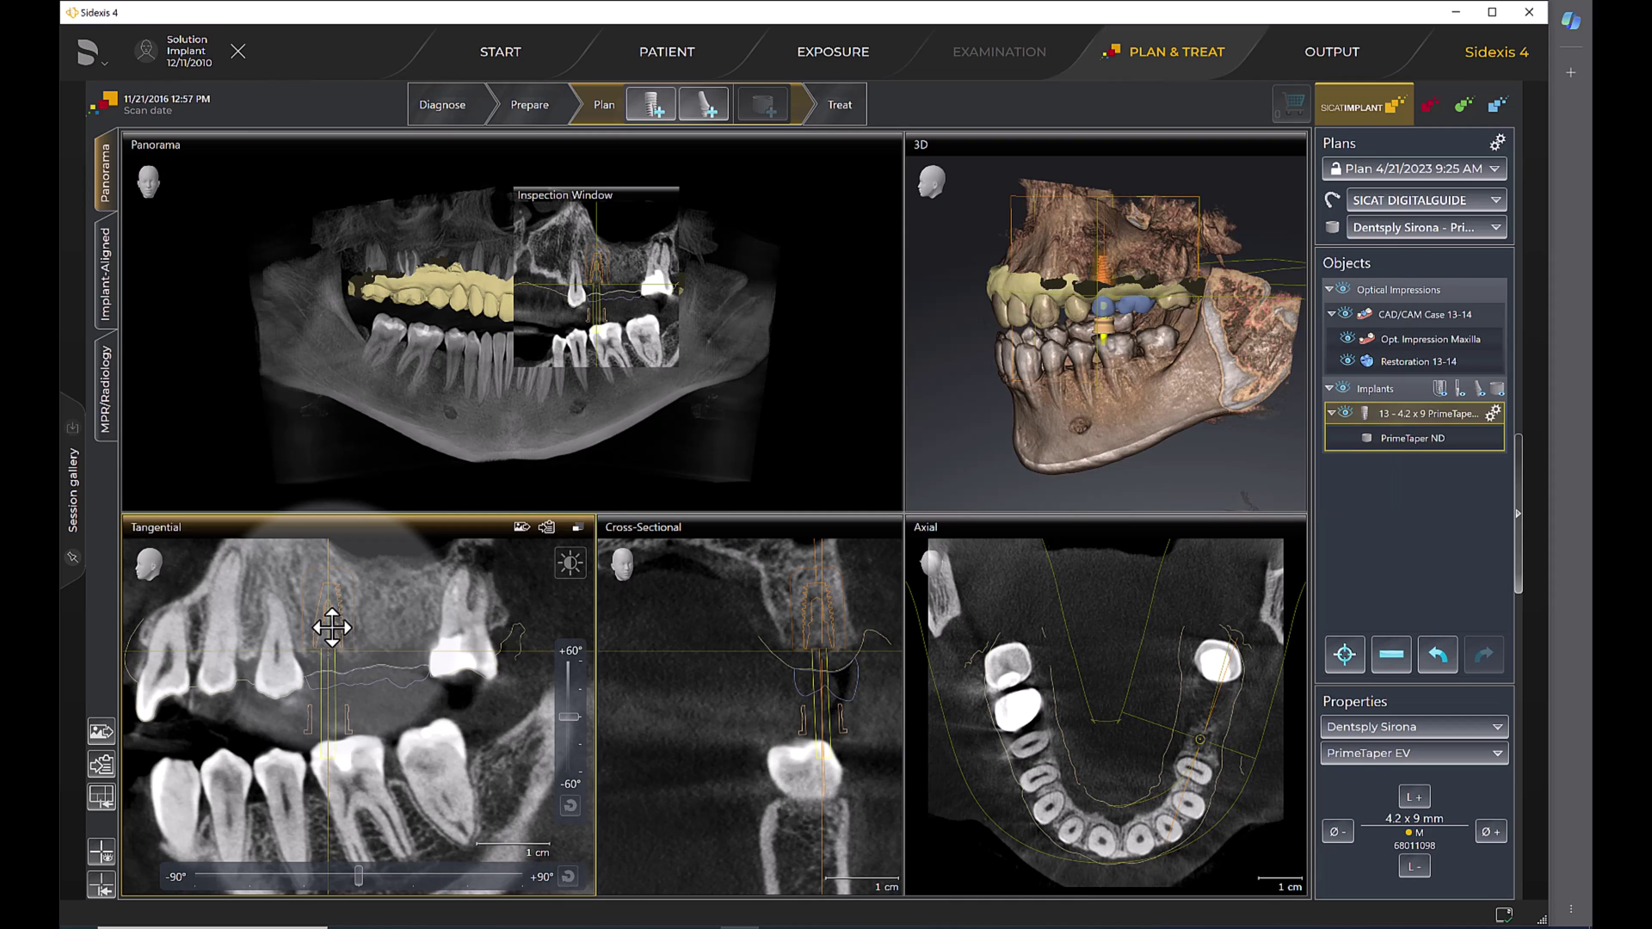
click(892, 714)
scroll(891, 714, down, 5)
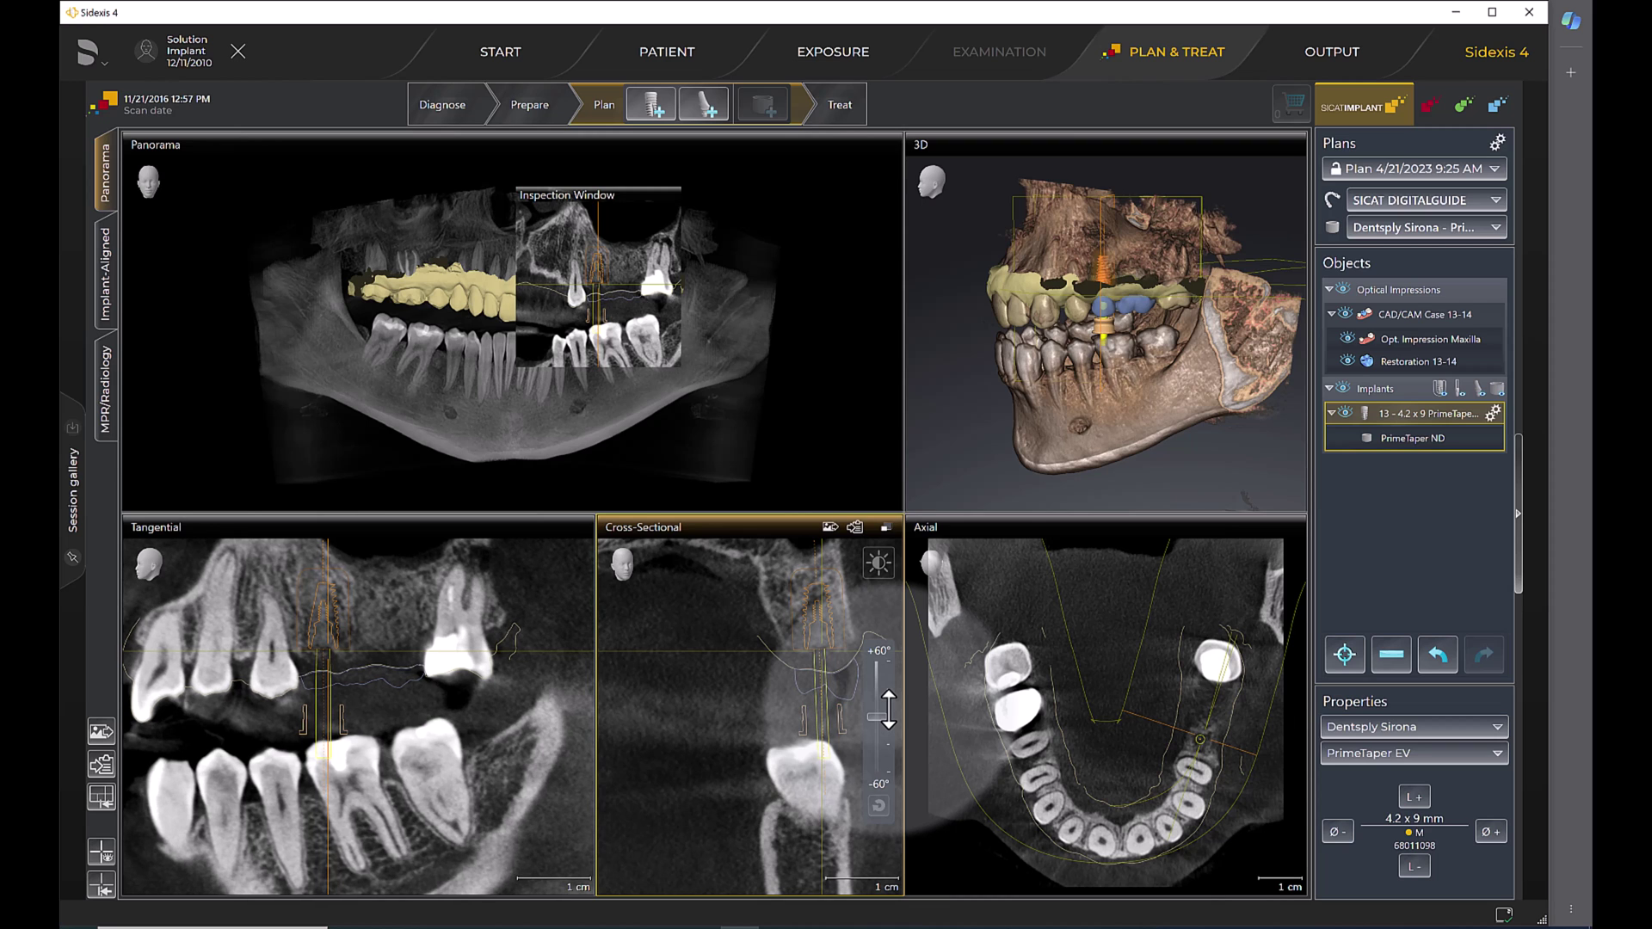
click(321, 564)
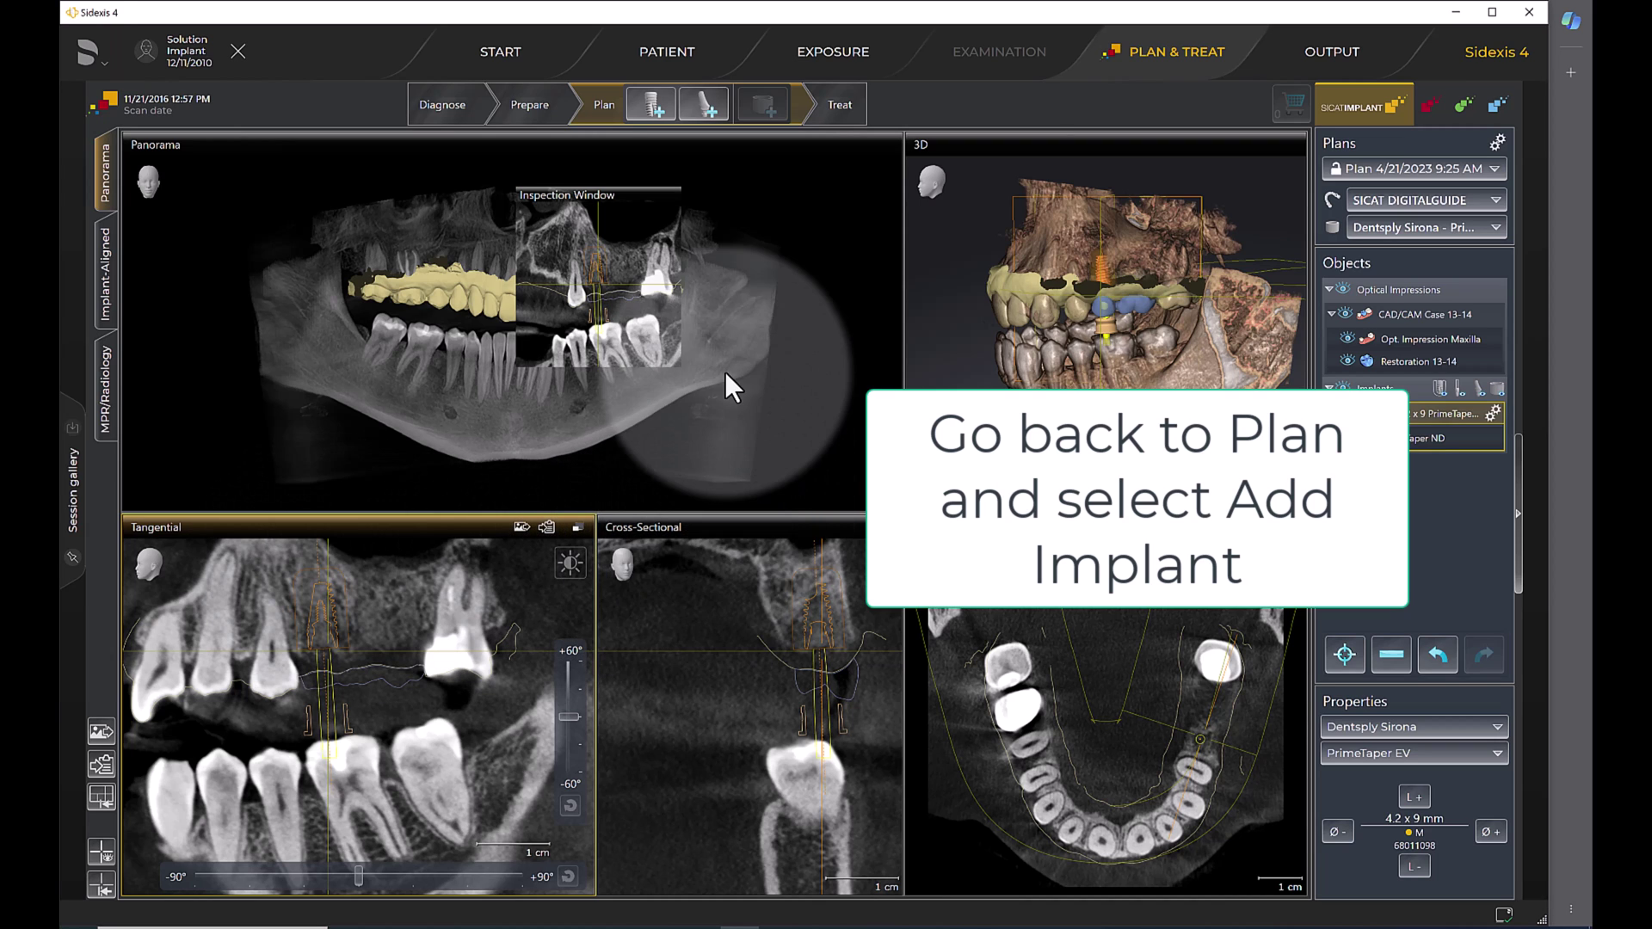
Add a 4.8 × 9 mm PrimeTaper EV implant at tooth 14, reselecting tooth 14 before confirming
click(651, 107)
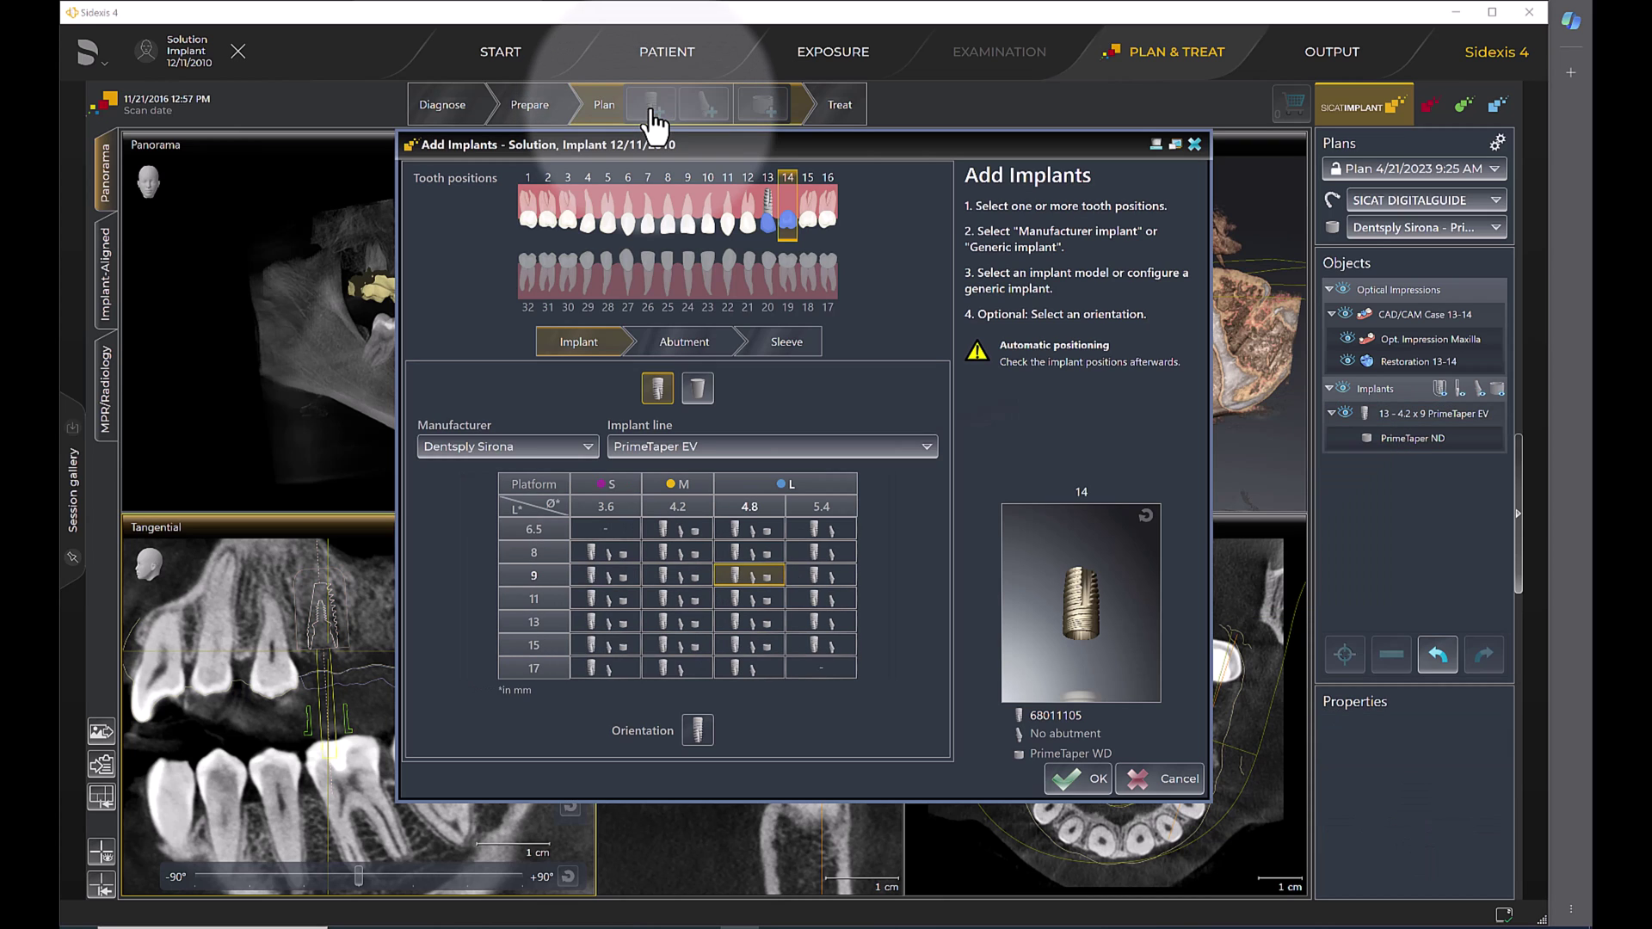
click(793, 225)
click(789, 226)
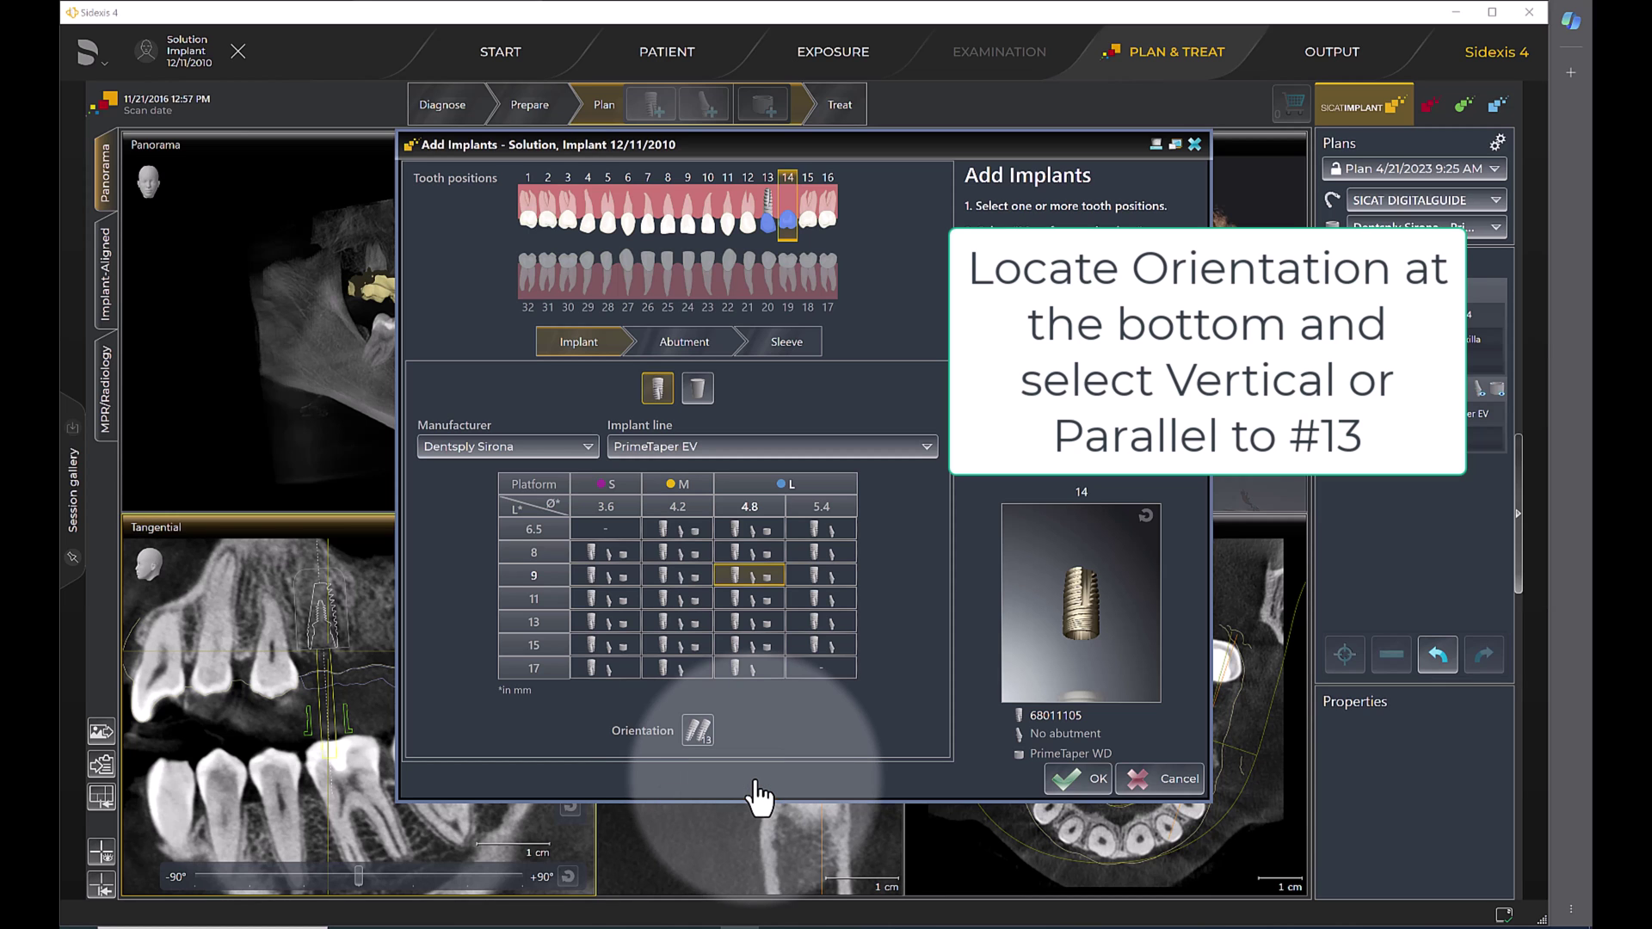
click(1079, 780)
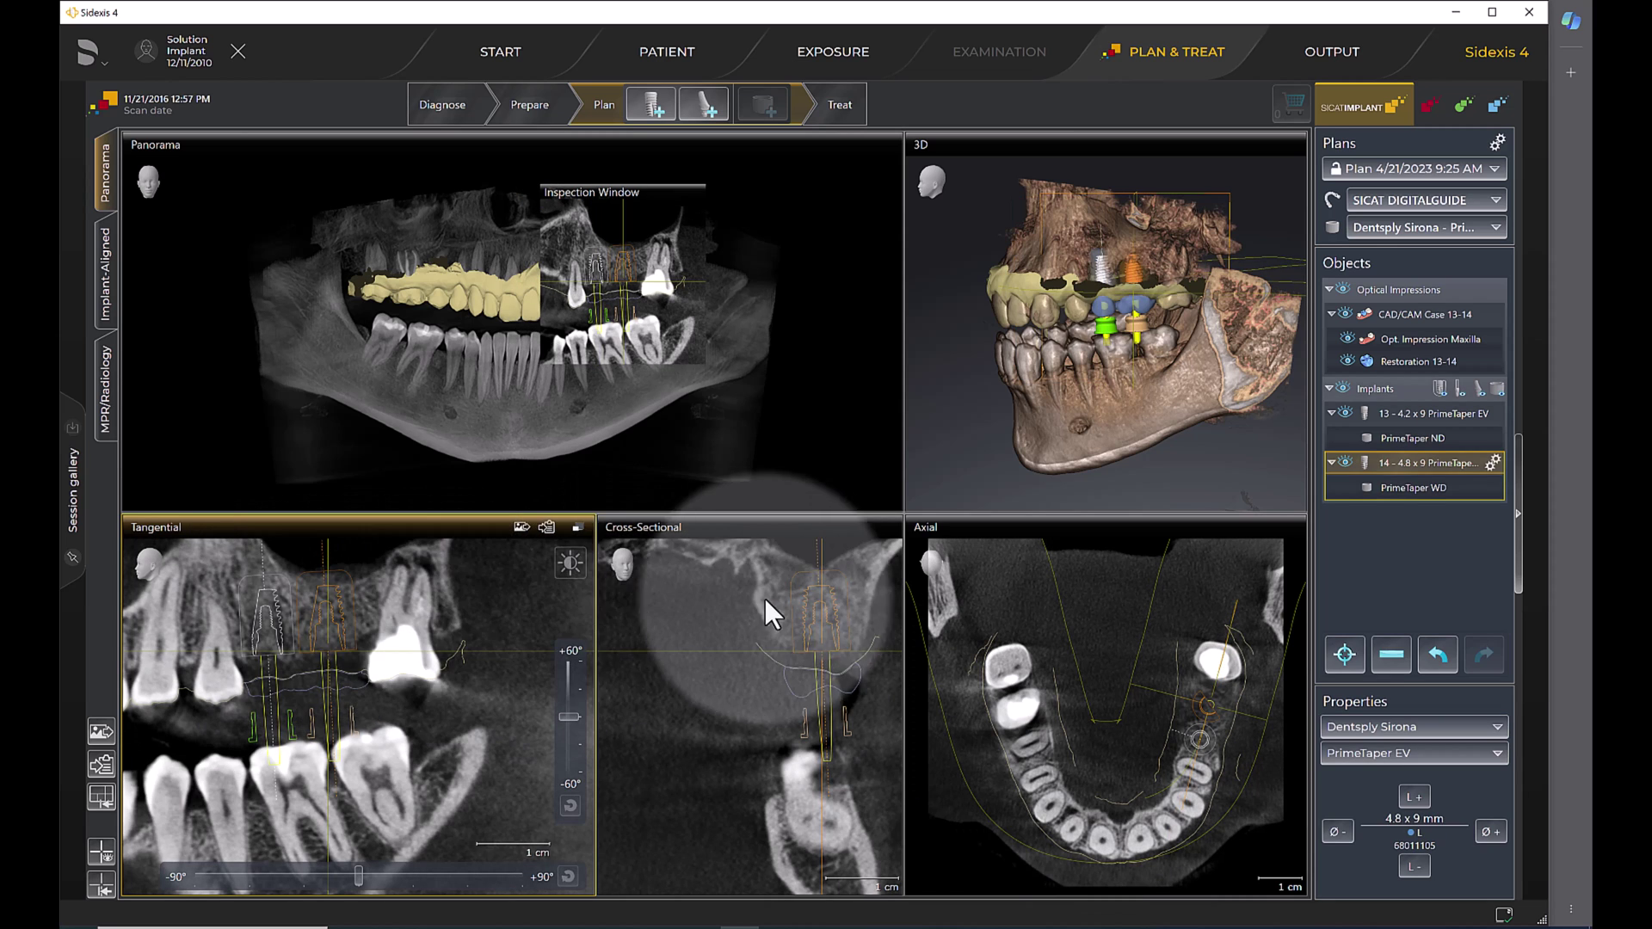
Page the cross-sectional slices along the arch to the implant, then rotate the 3D skull to view from below
scroll(875, 614, down, 5)
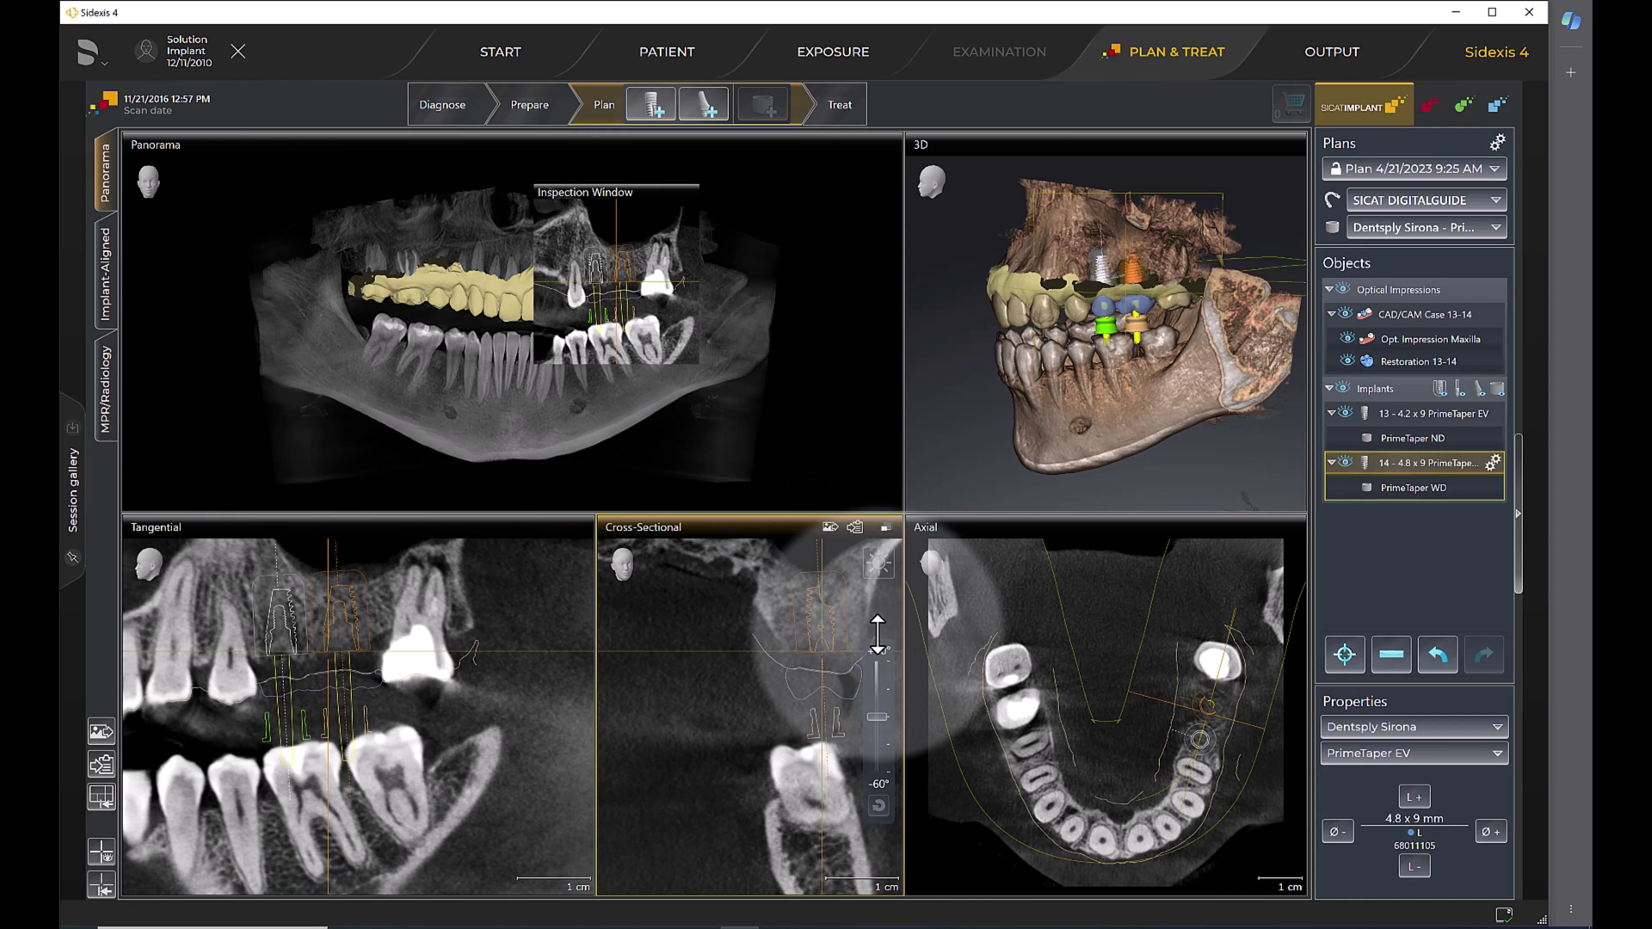
scroll(878, 654, down, 6)
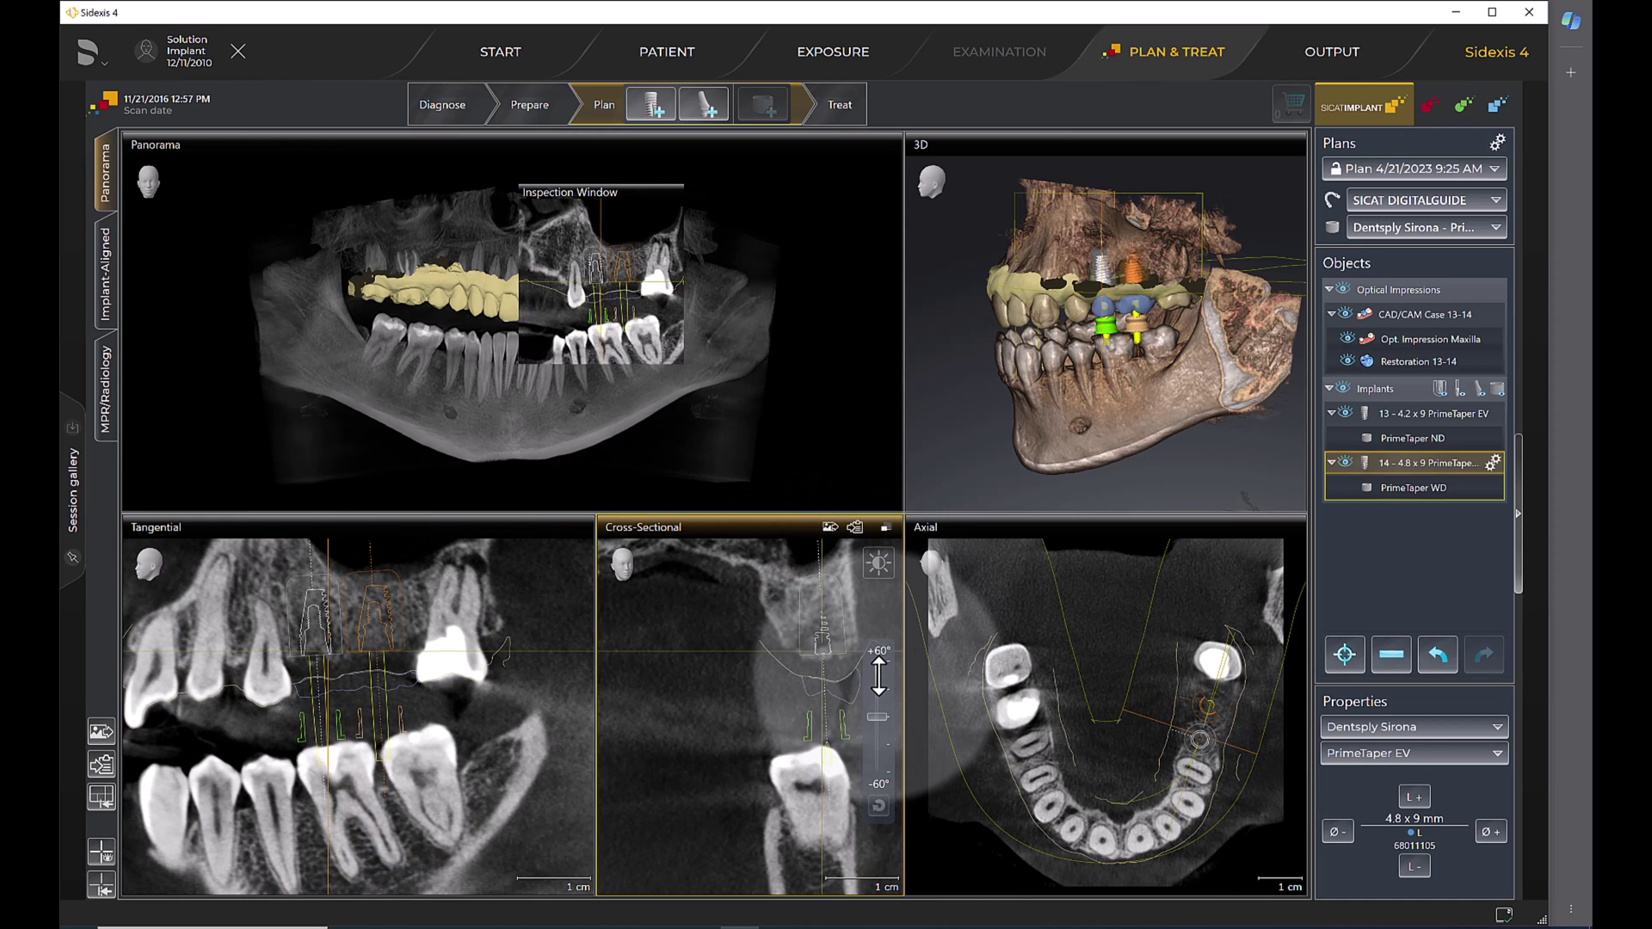
scroll(879, 675, up, 5)
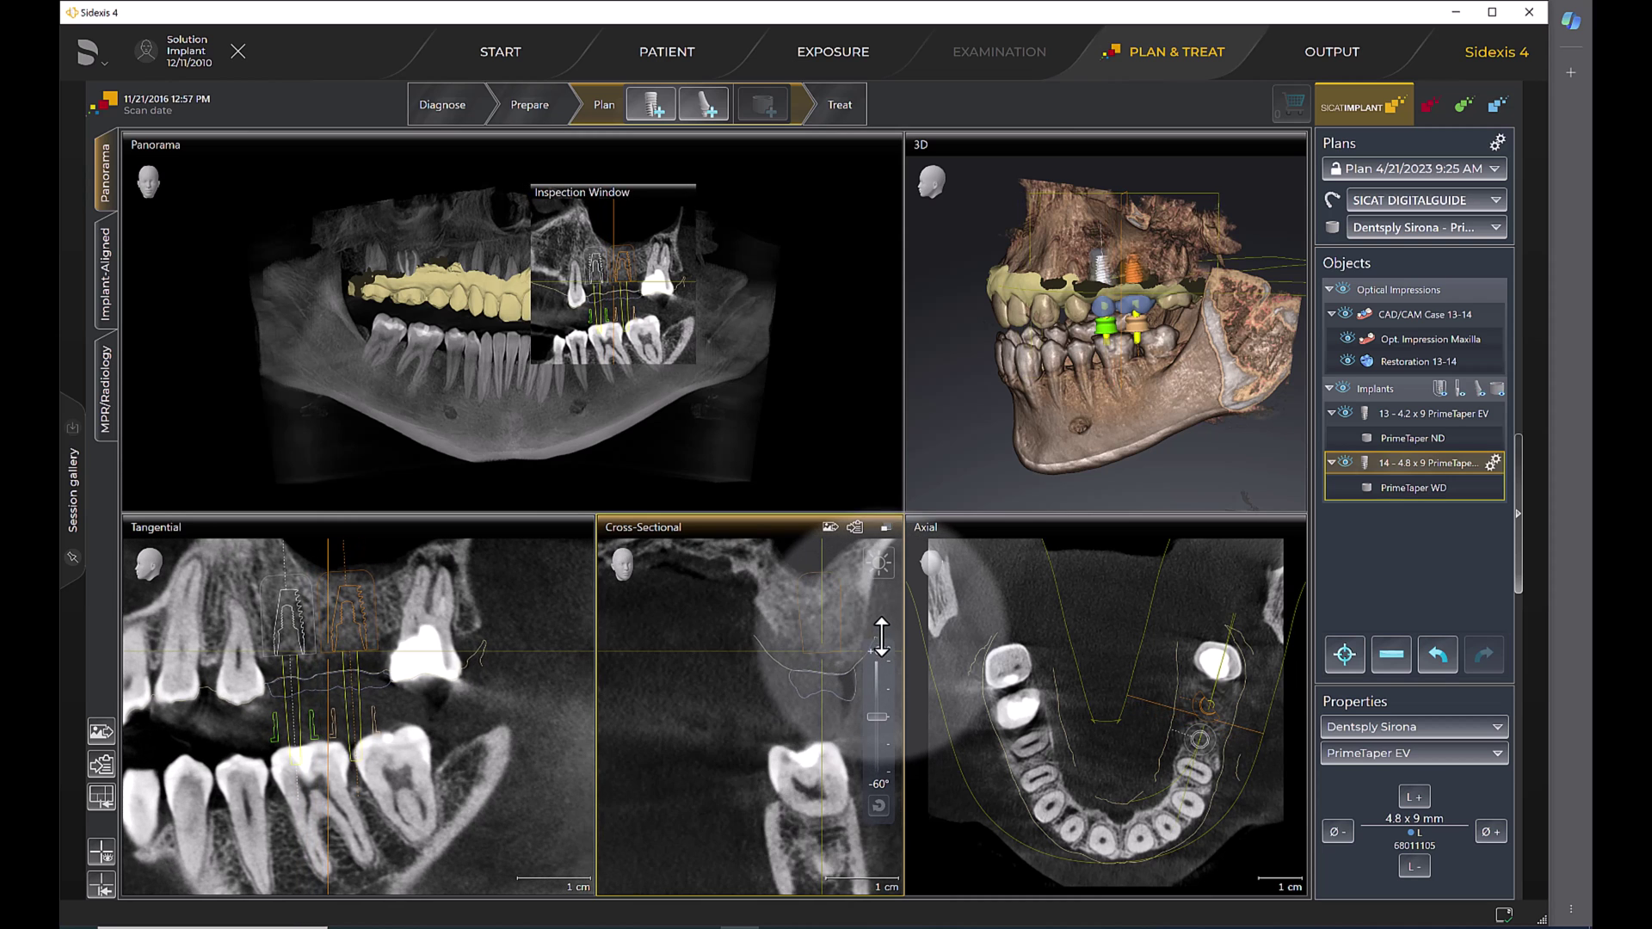
scroll(880, 634, up, 4)
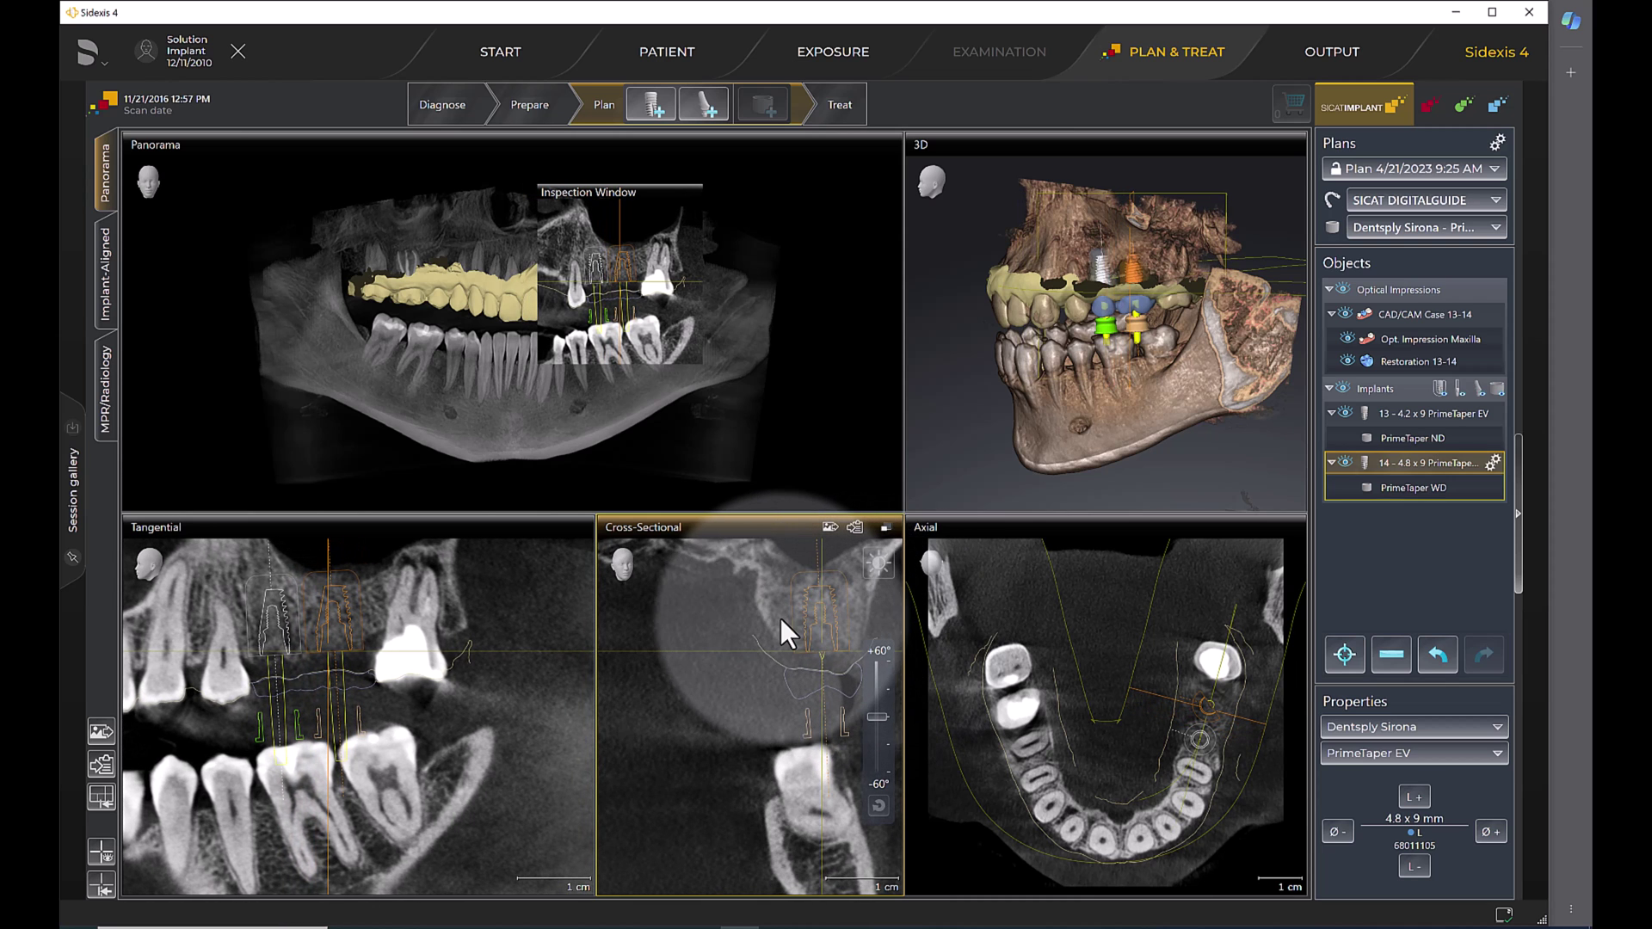
drag(1072, 427, 1274, 323)
Clip the 3D skull to a horizontal slab, lower the axial slice, and view the jaw from above
click(1281, 261)
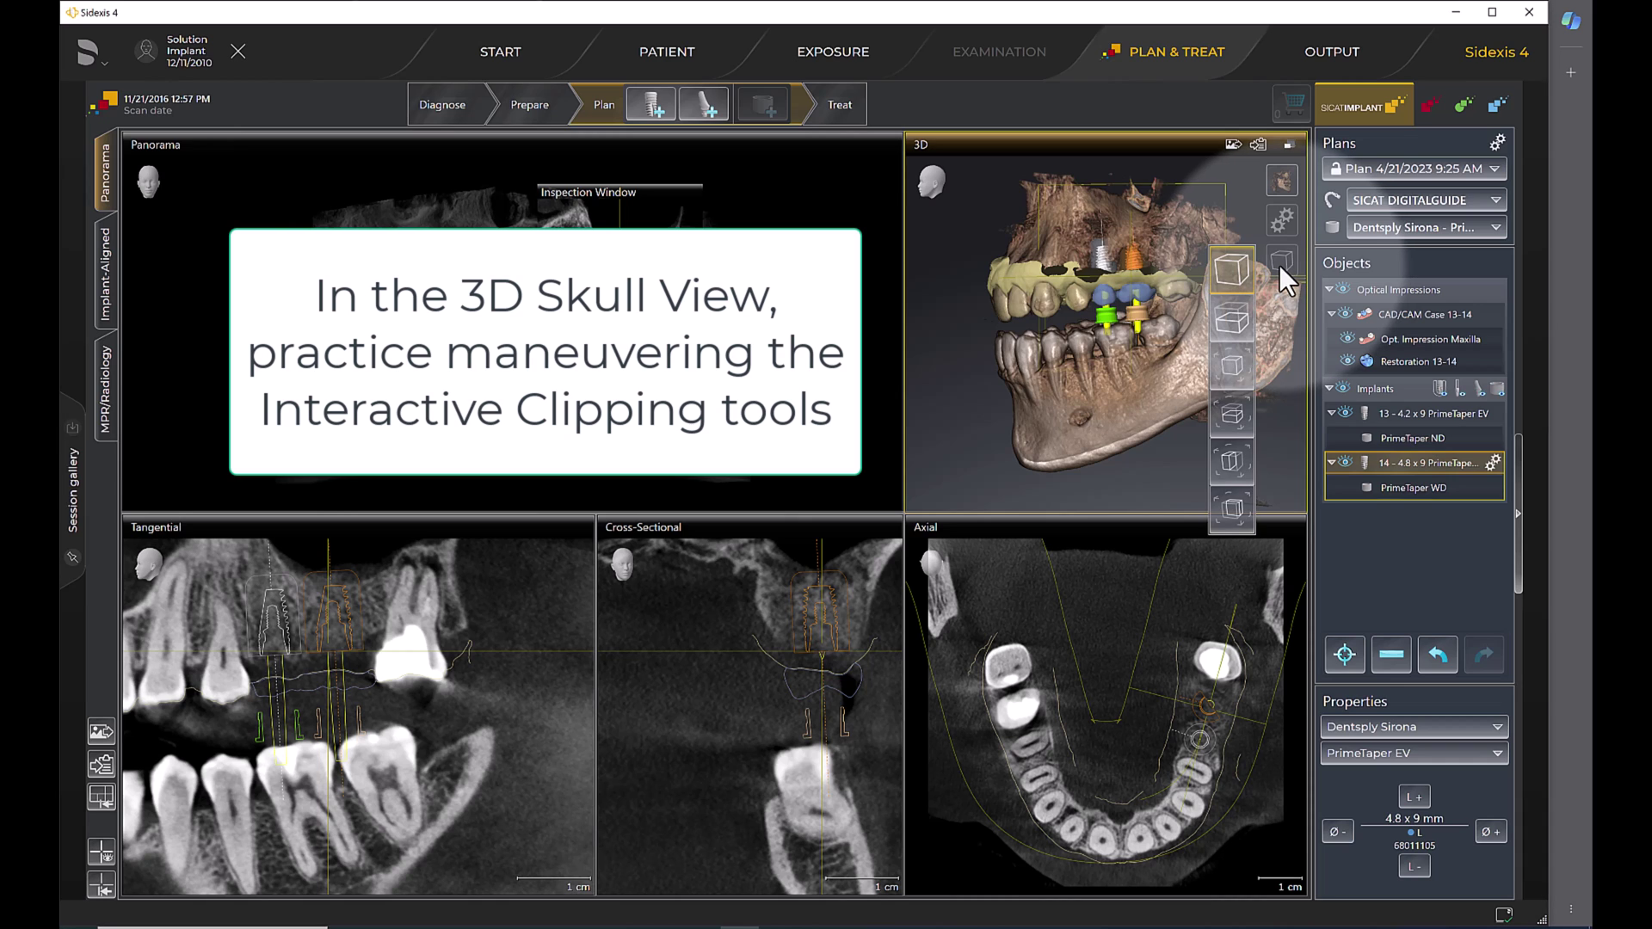
click(1232, 323)
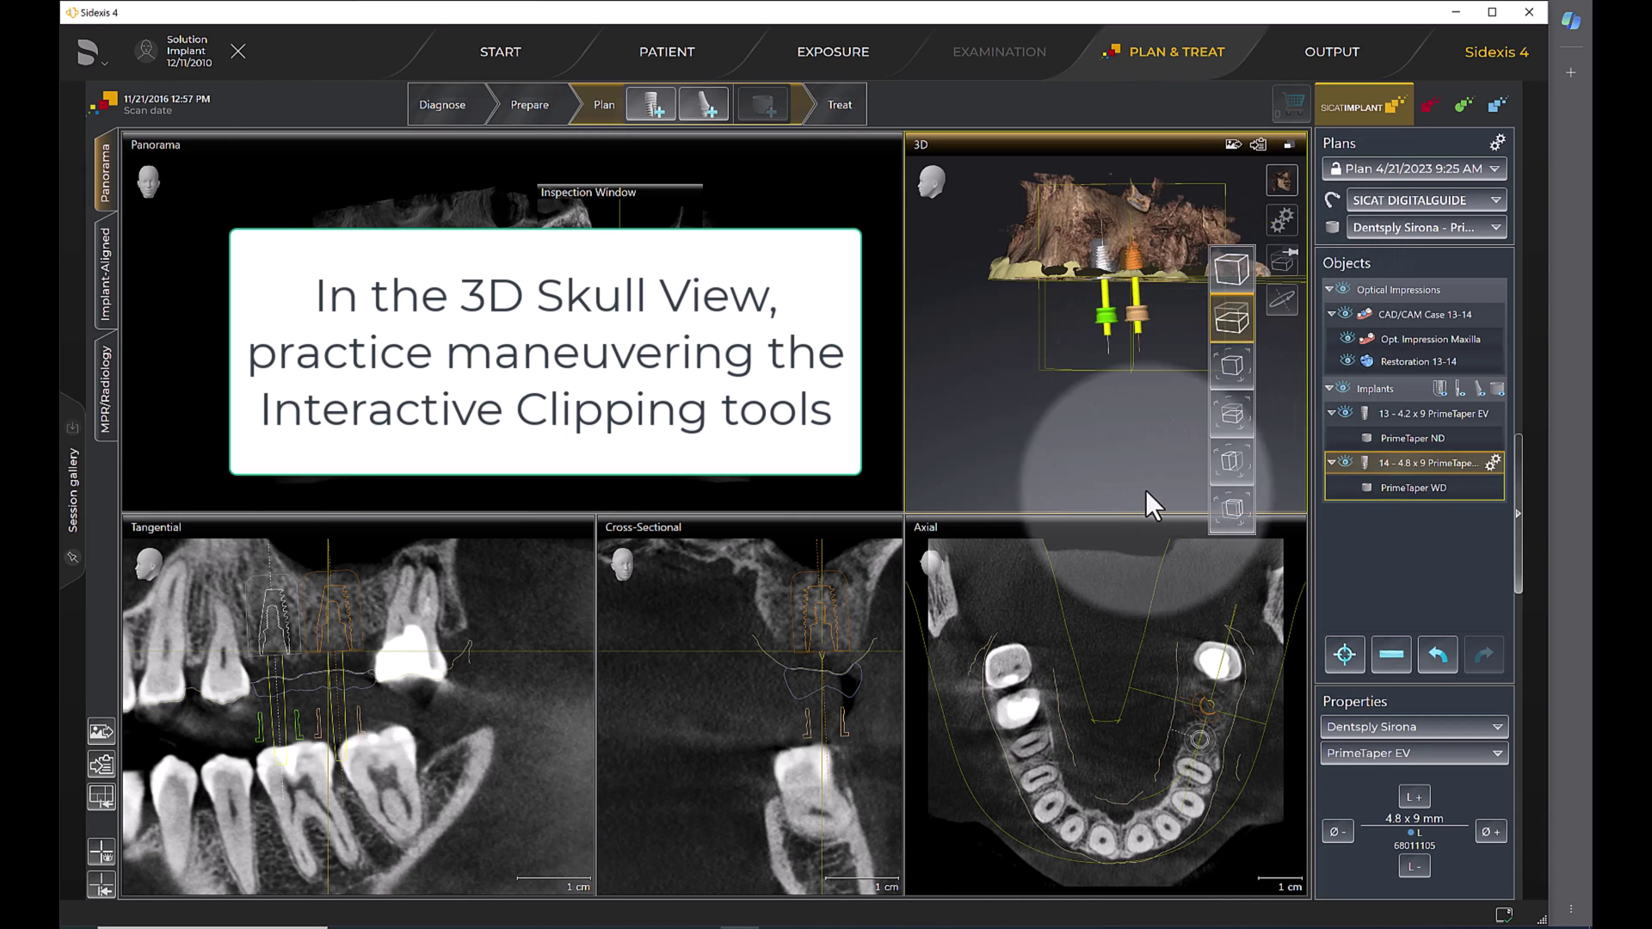
drag(1130, 681, 1132, 695)
drag(1136, 373, 1109, 431)
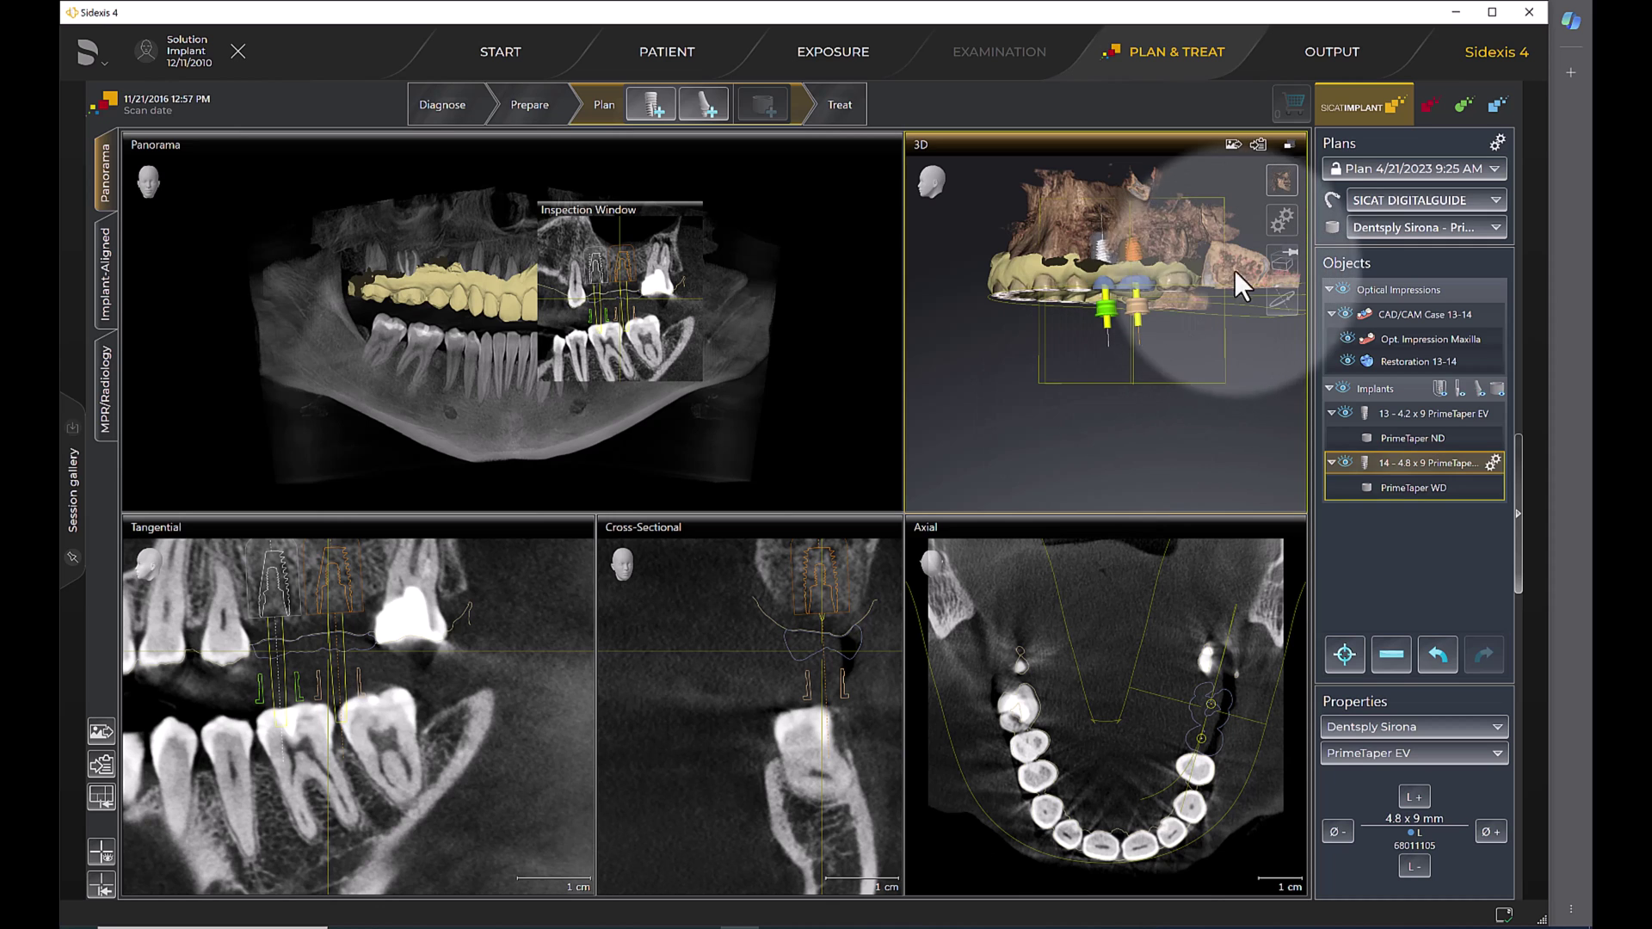
Orient the 3D model to the front, zoom in on the implants, then set No clipping
click(1279, 261)
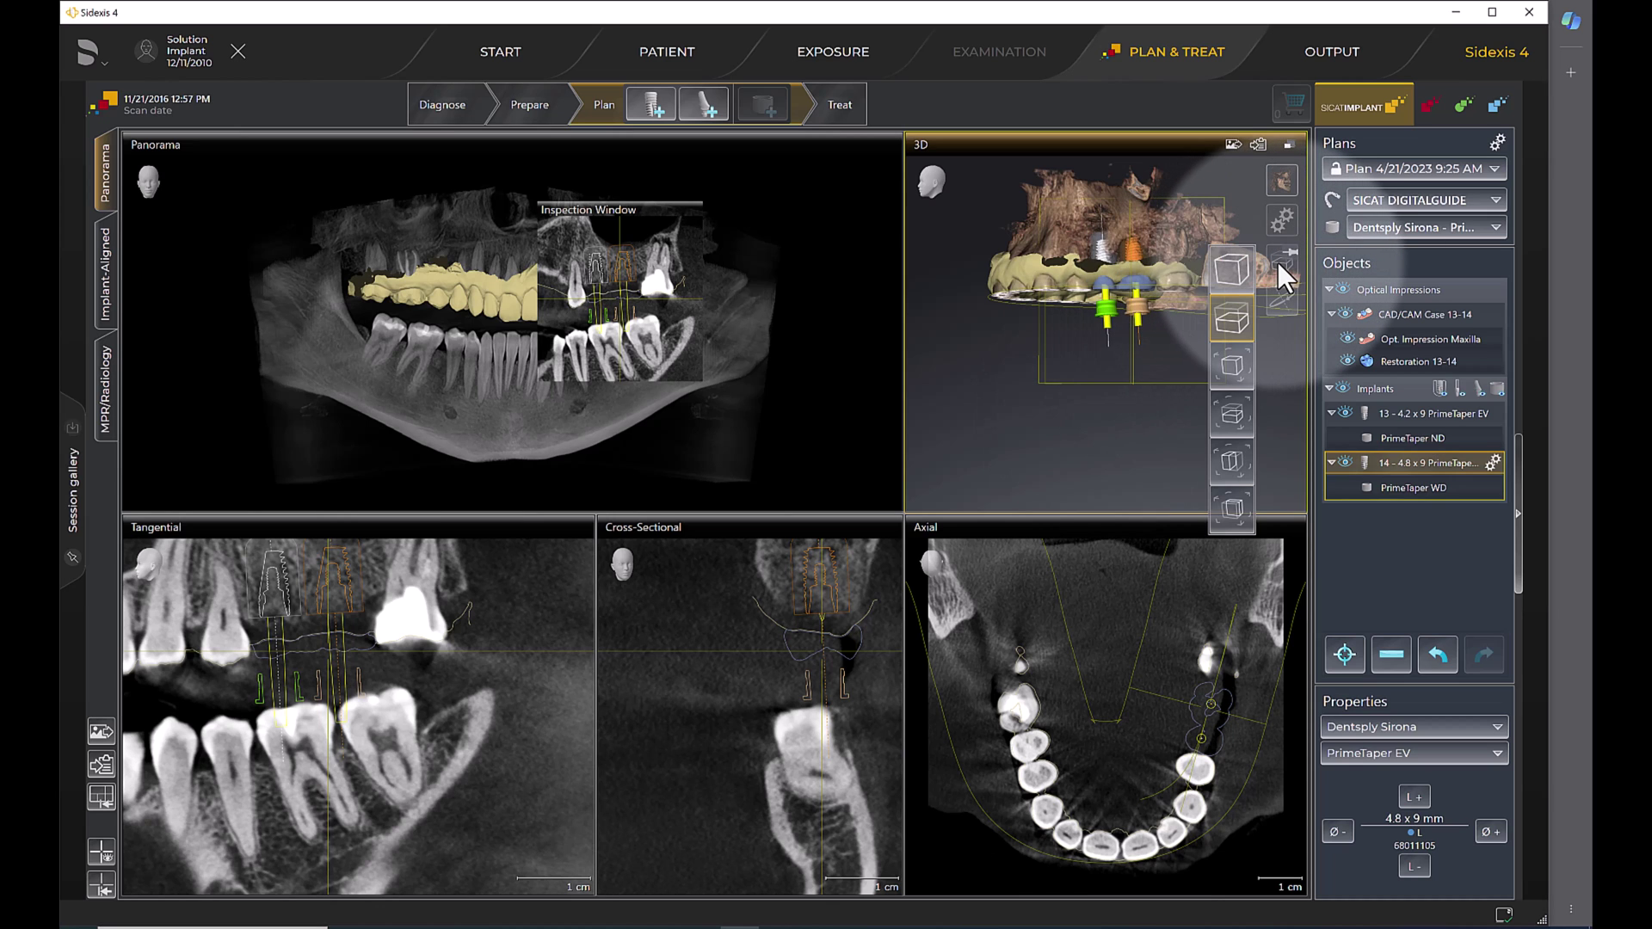
click(1233, 509)
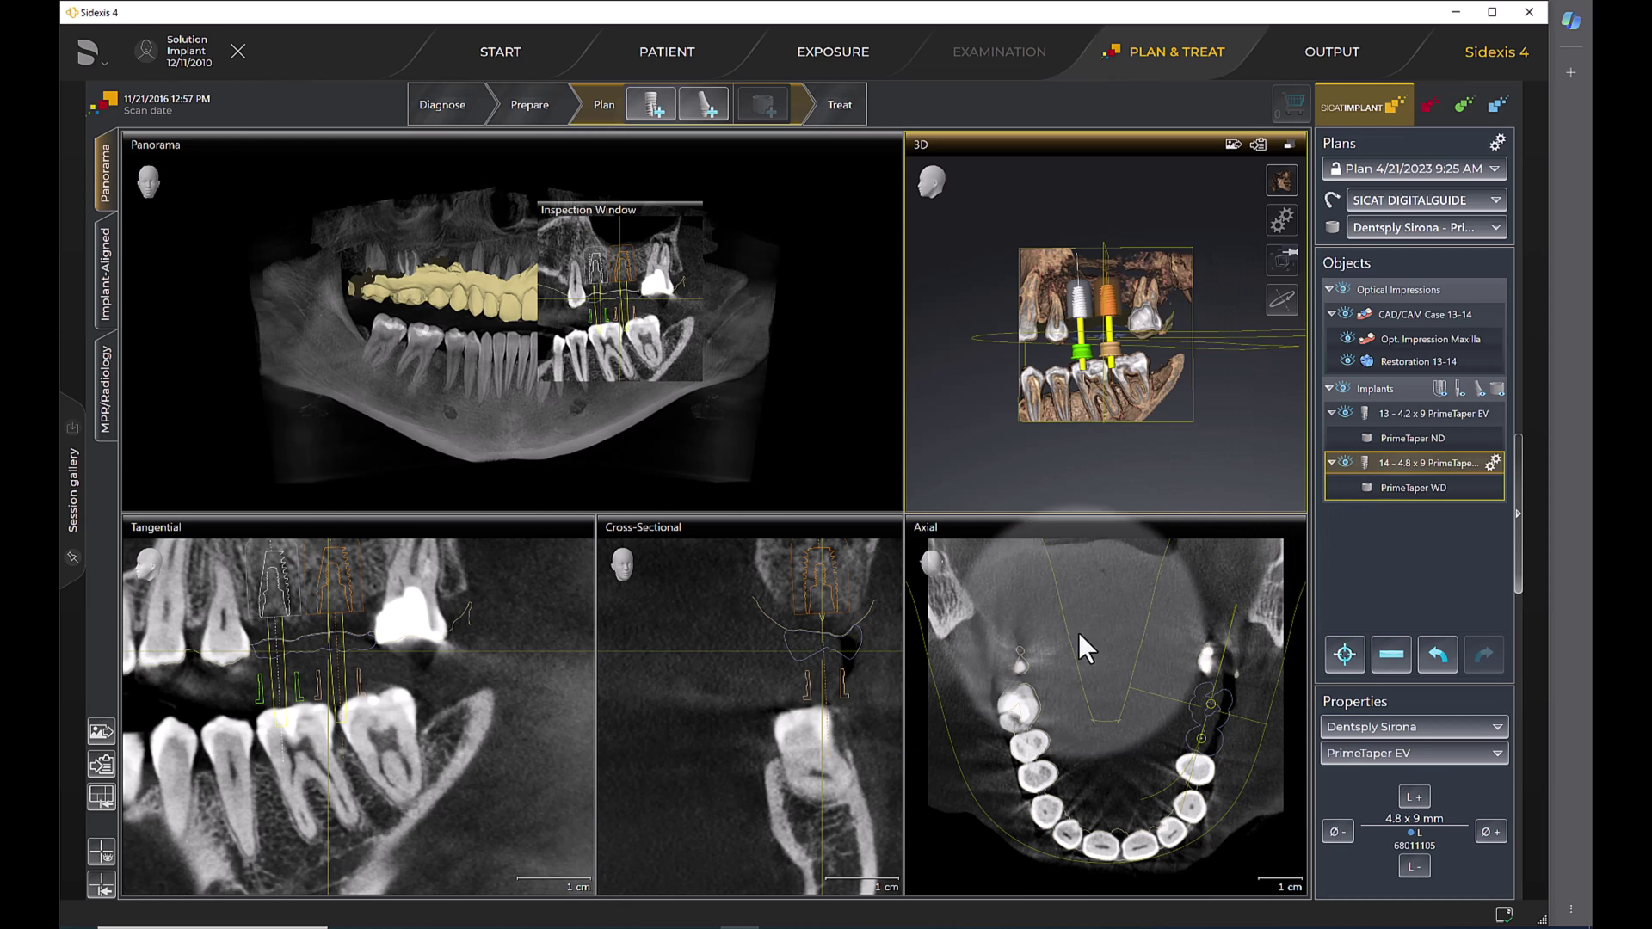
click(502, 707)
scroll(499, 730, down, 3)
scroll(499, 730, down, 2)
click(1118, 308)
scroll(1118, 308, up, 2)
scroll(1118, 308, up, 2)
mouse_move(957, 409)
mouse_down()
mouse_move(1010, 398)
mouse_move(941, 394)
mouse_up()
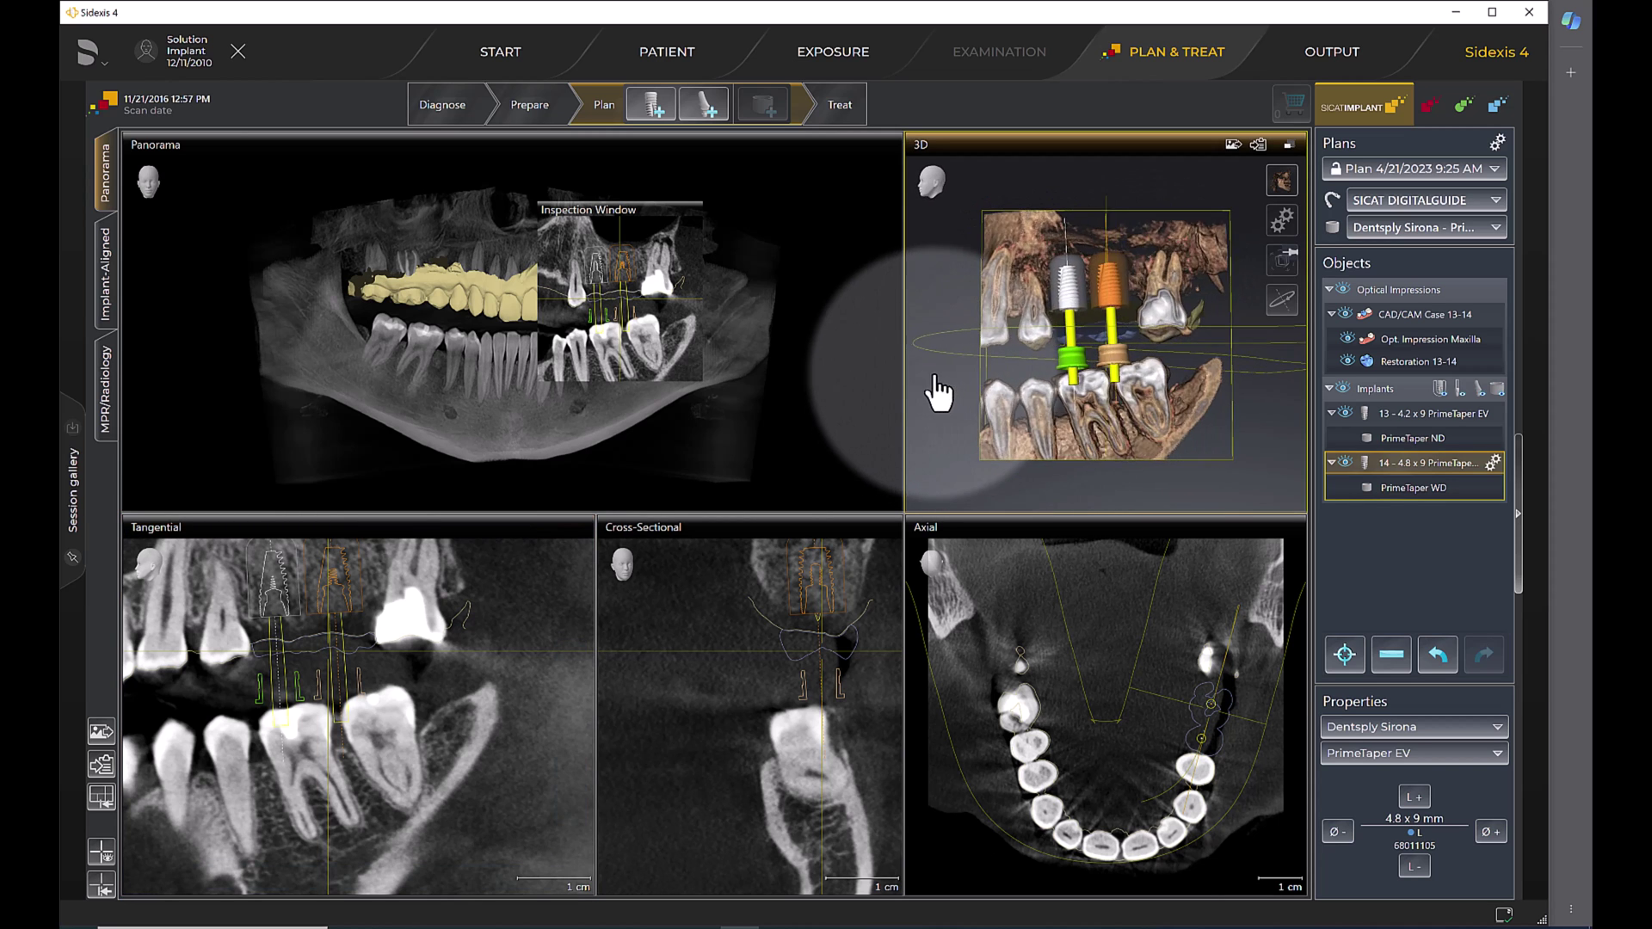
click(1282, 262)
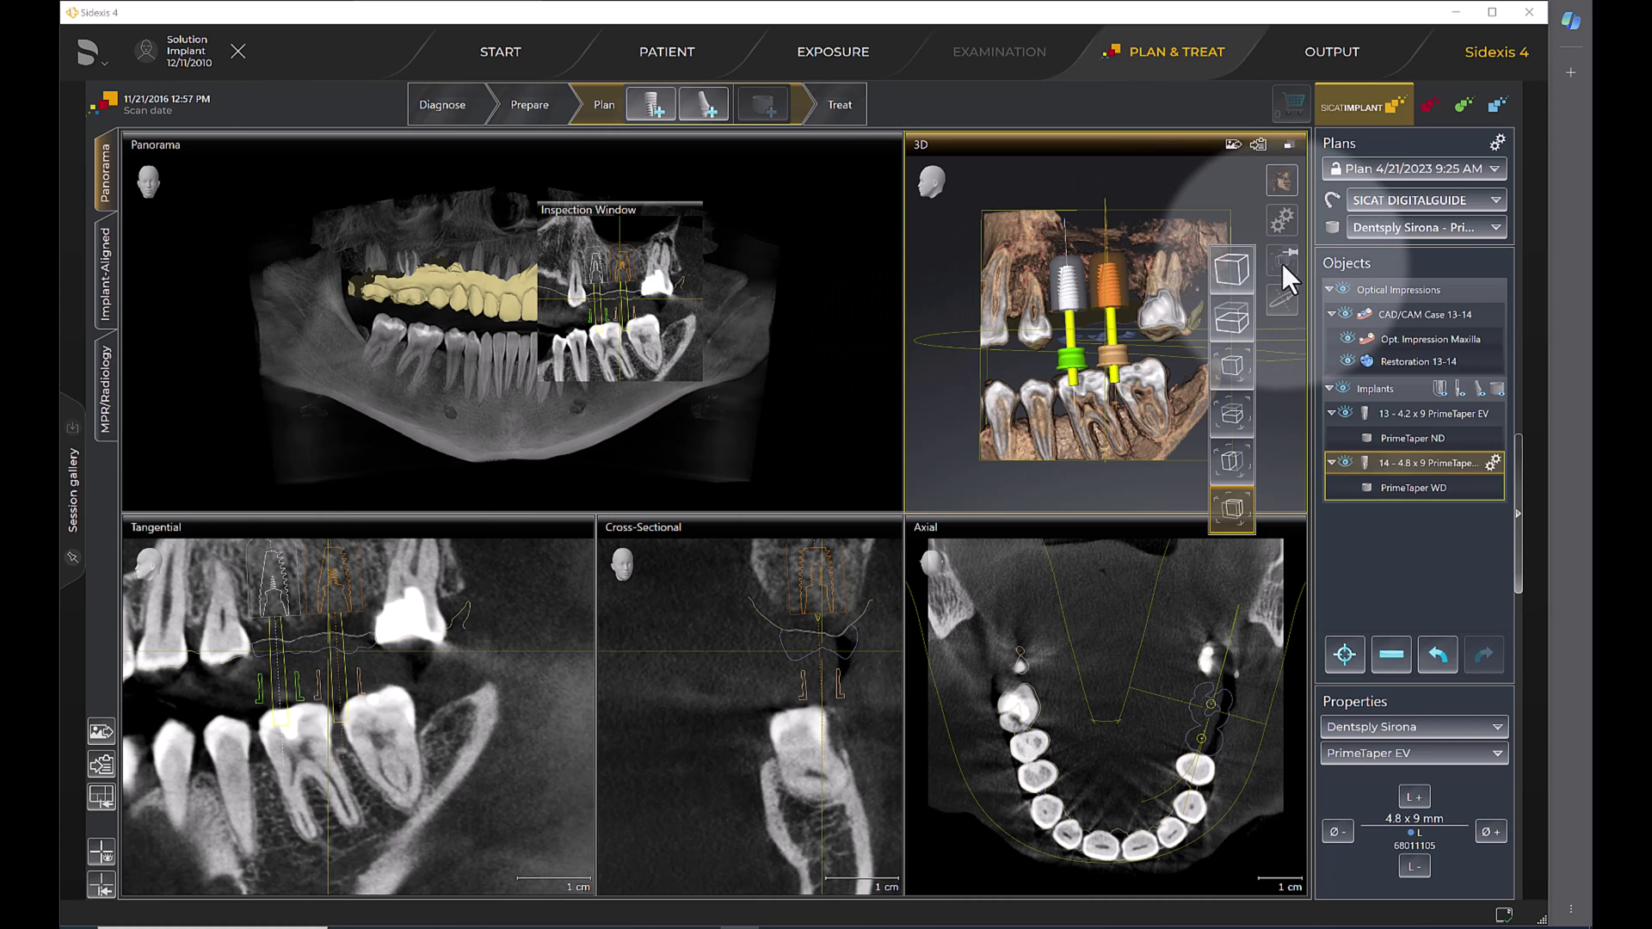
click(1233, 271)
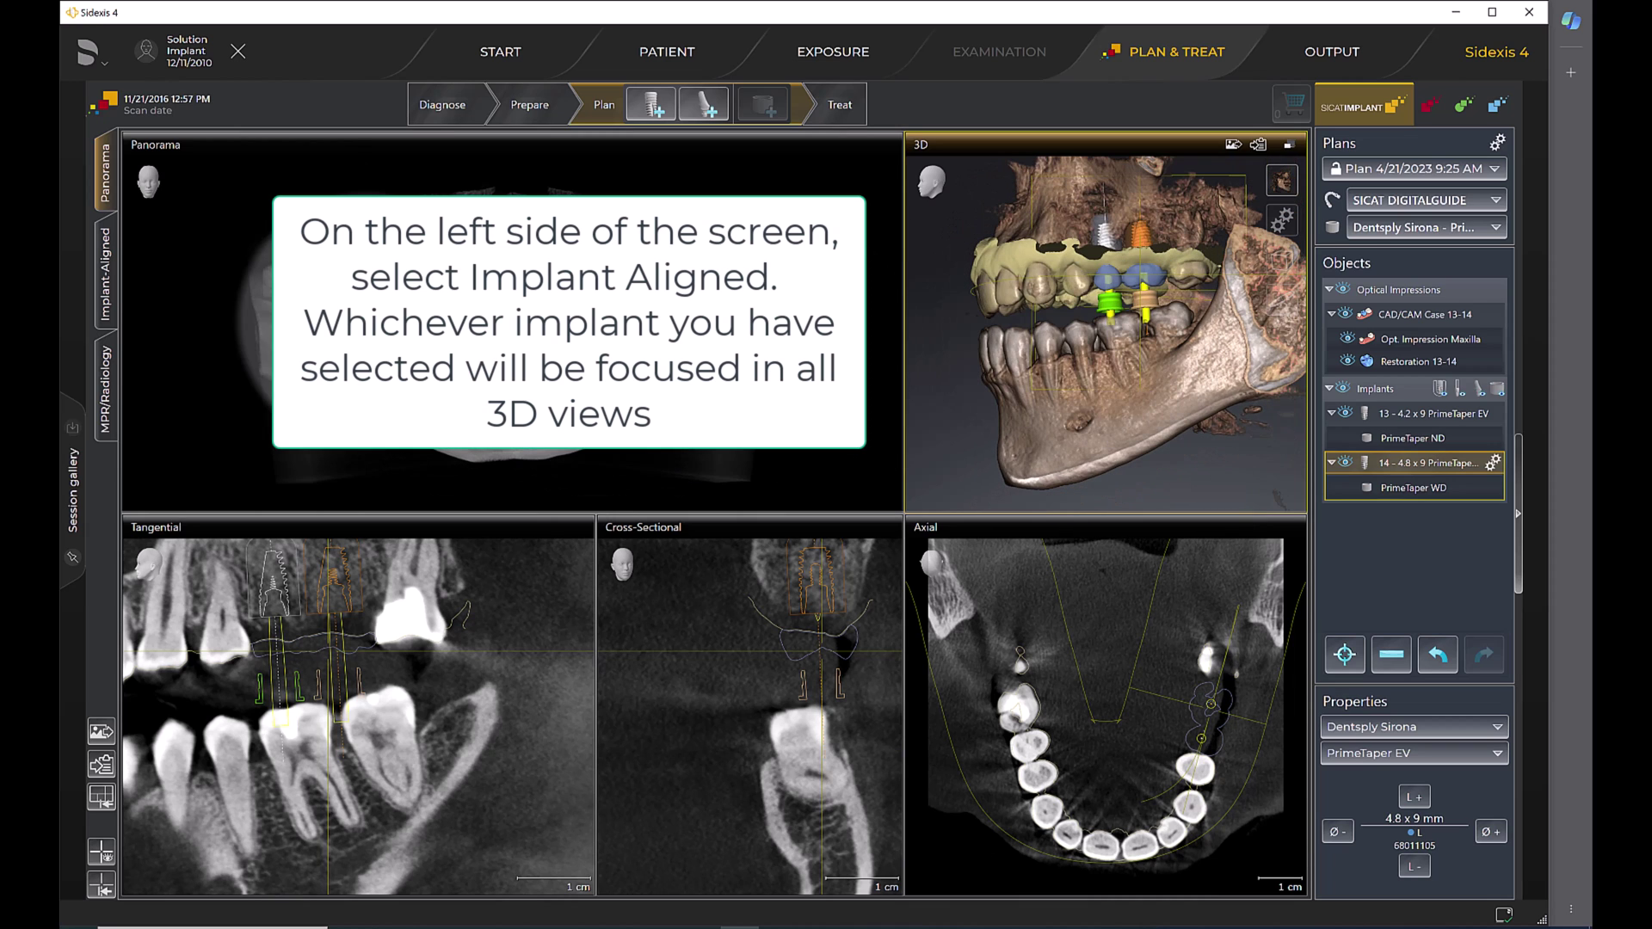
Switch to the Implant-Aligned layout and page the axial slices toward the implant
click(108, 288)
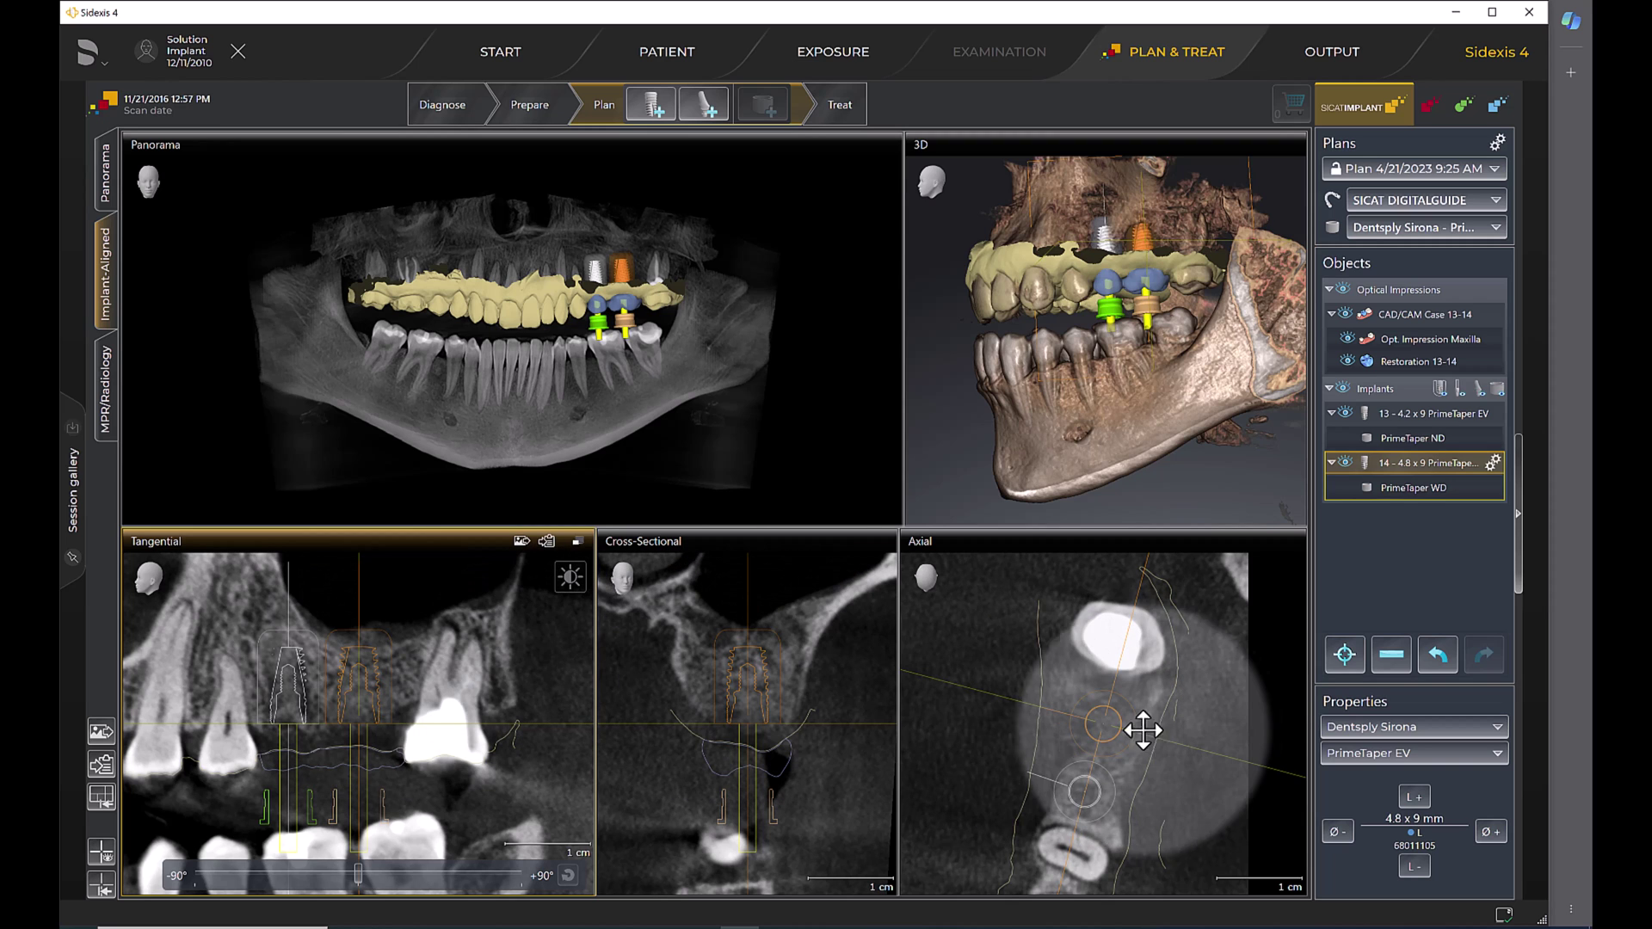
click(1189, 736)
drag(1188, 744, 1188, 716)
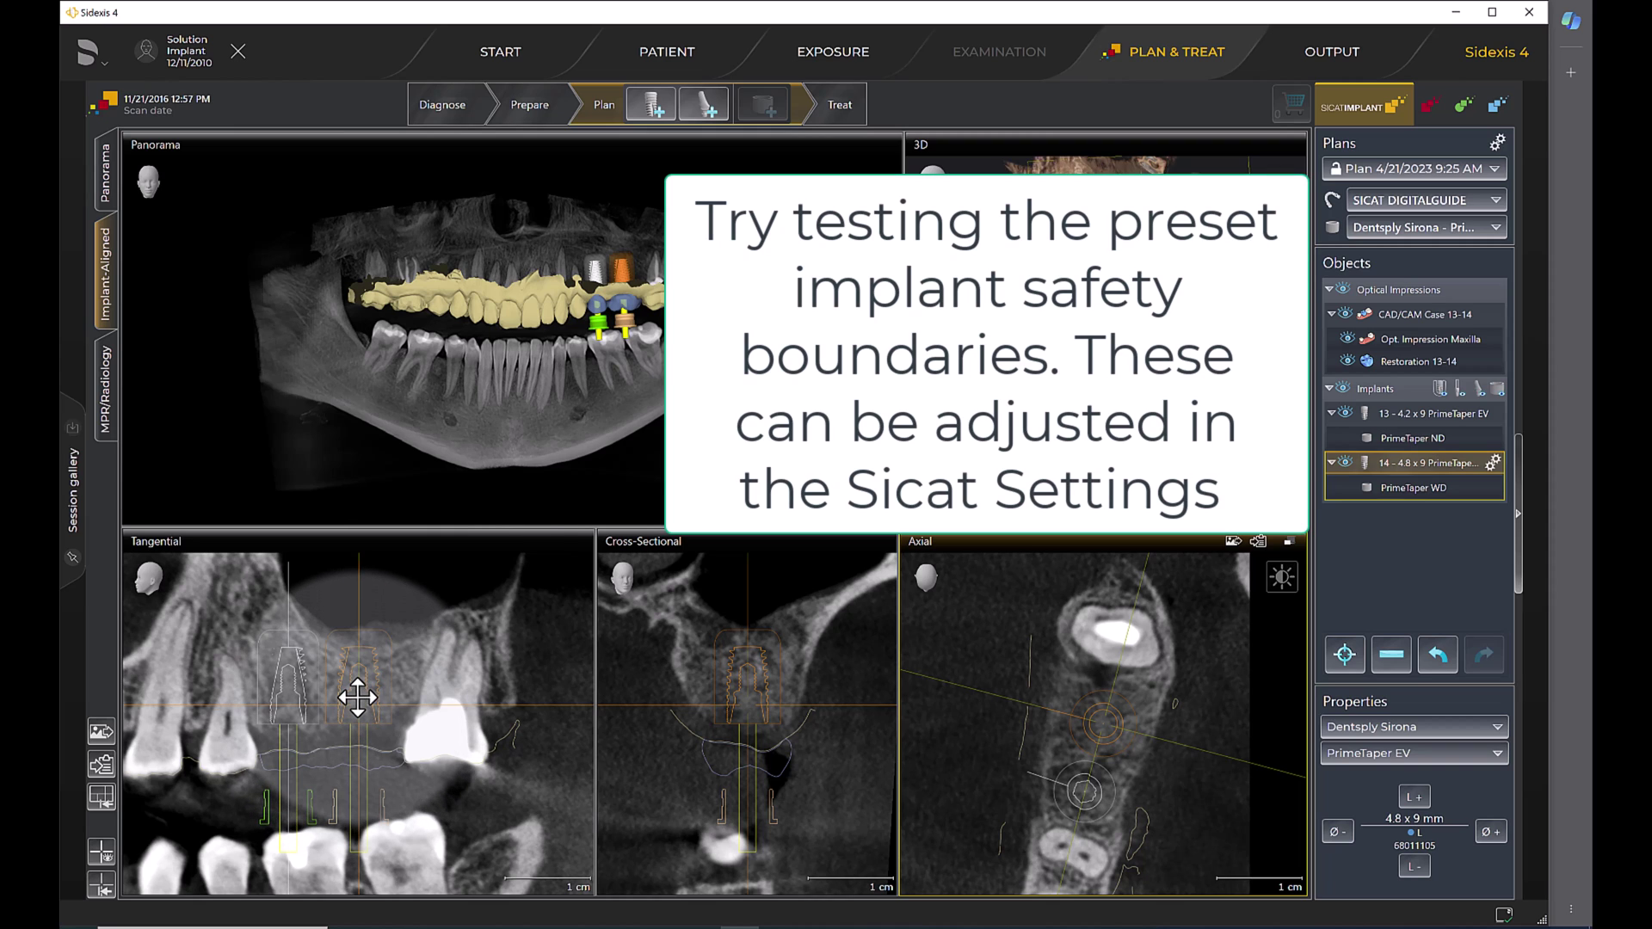
Nudge implant 14 in the Tangential view until its collision warning clears, then select implant 13
click(358, 697)
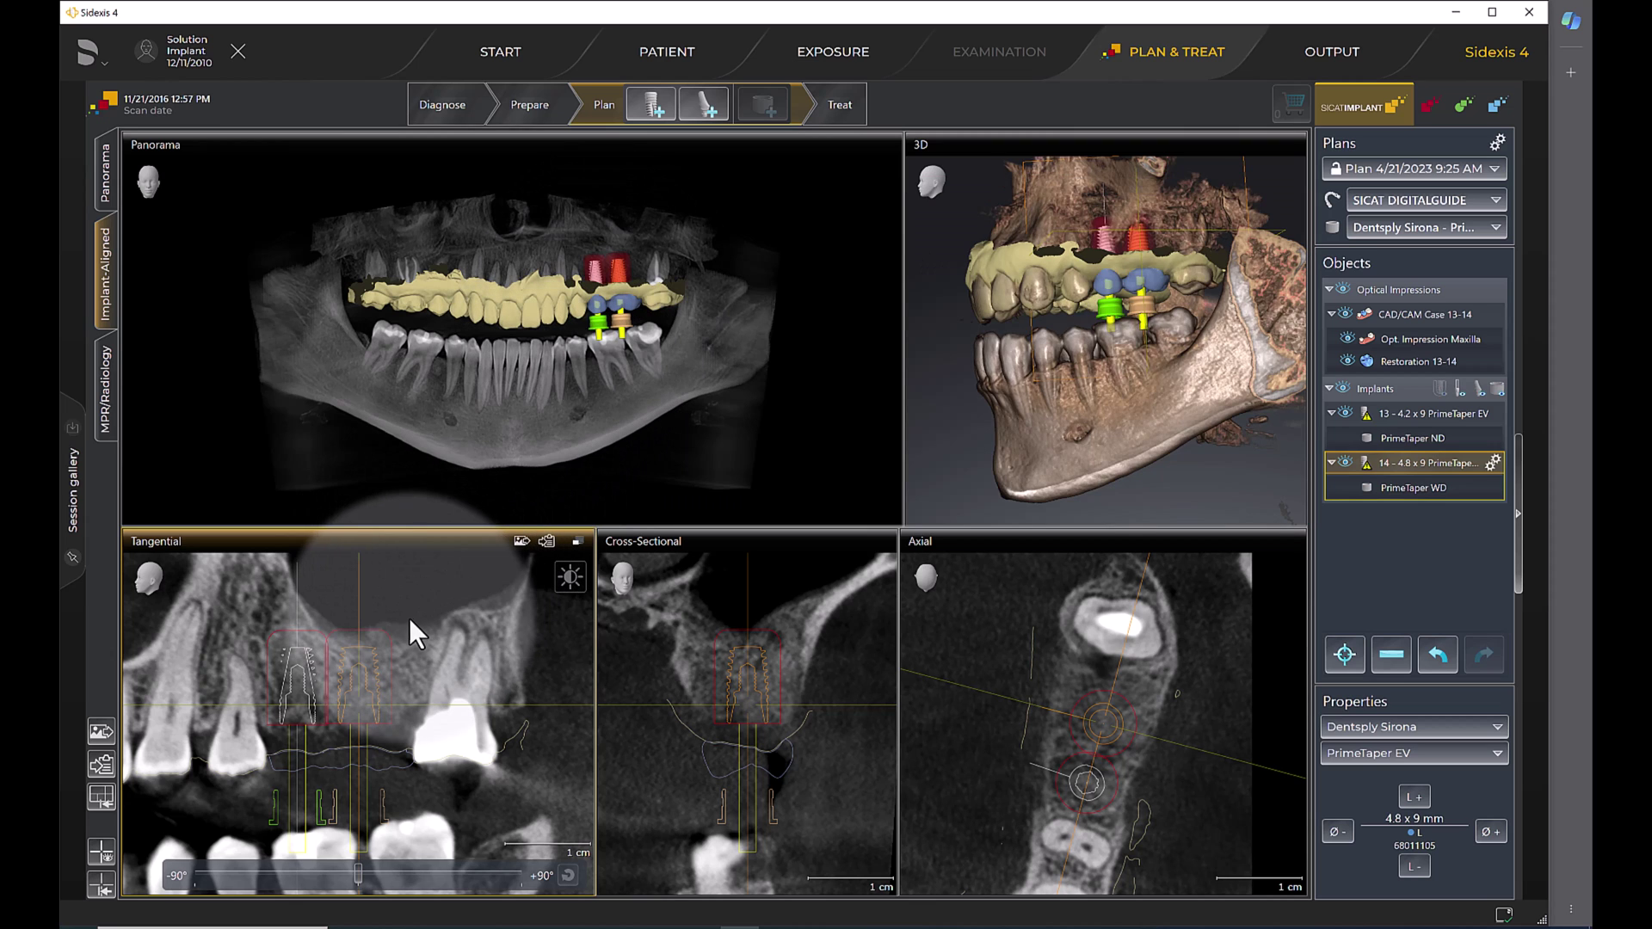
drag(359, 690, 364, 690)
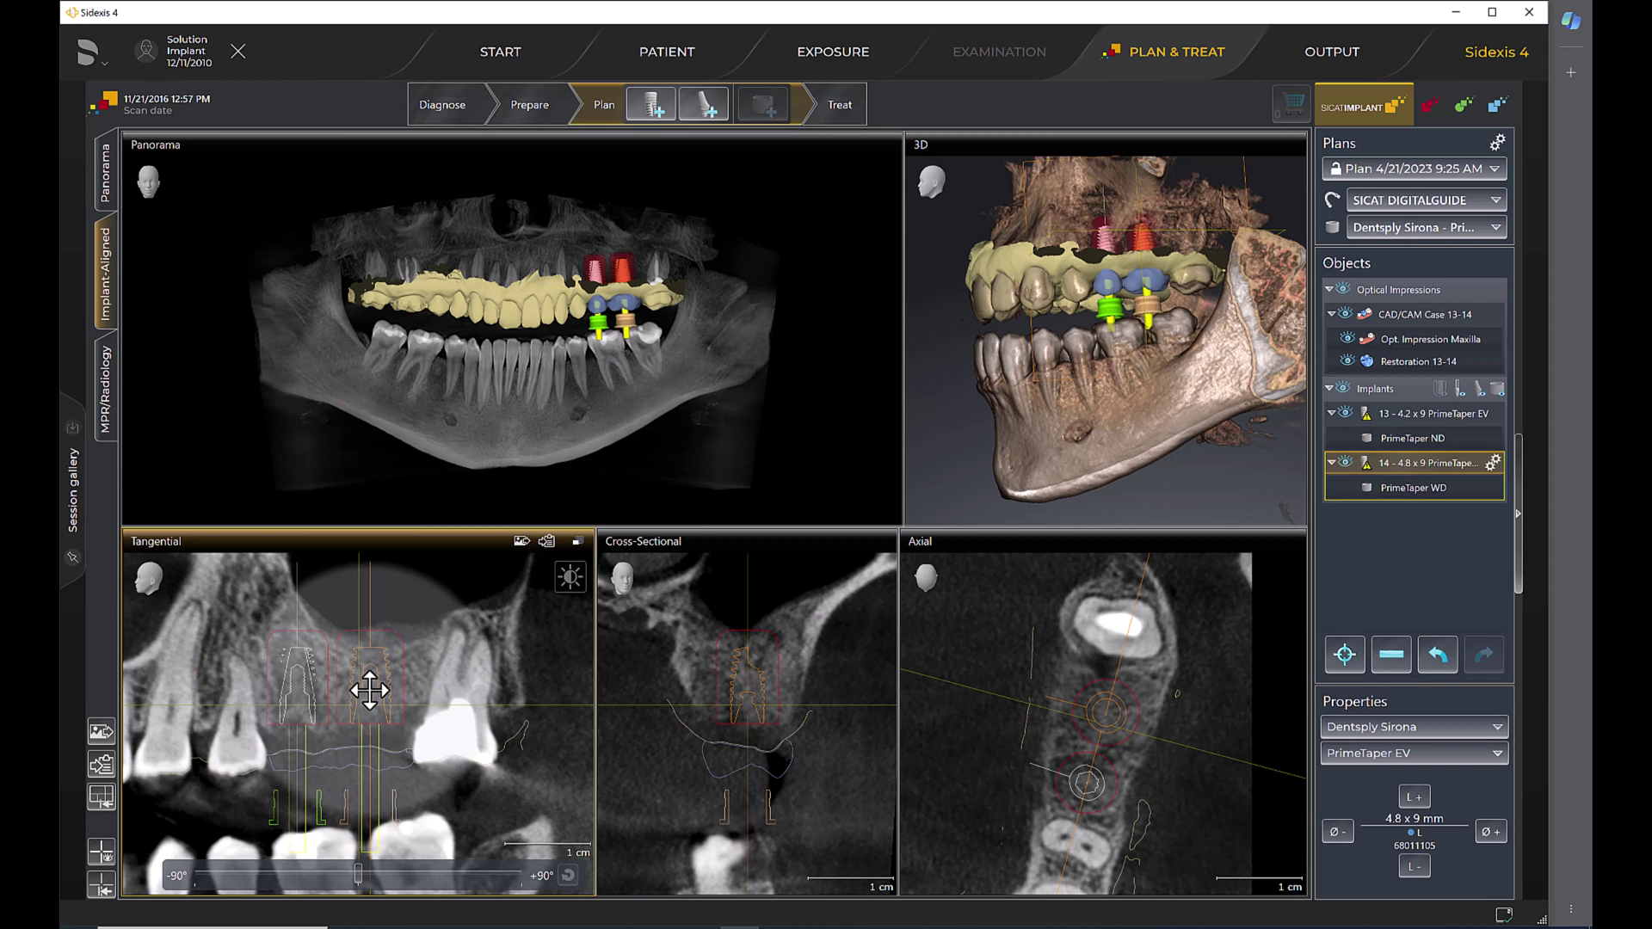
drag(370, 690, 368, 681)
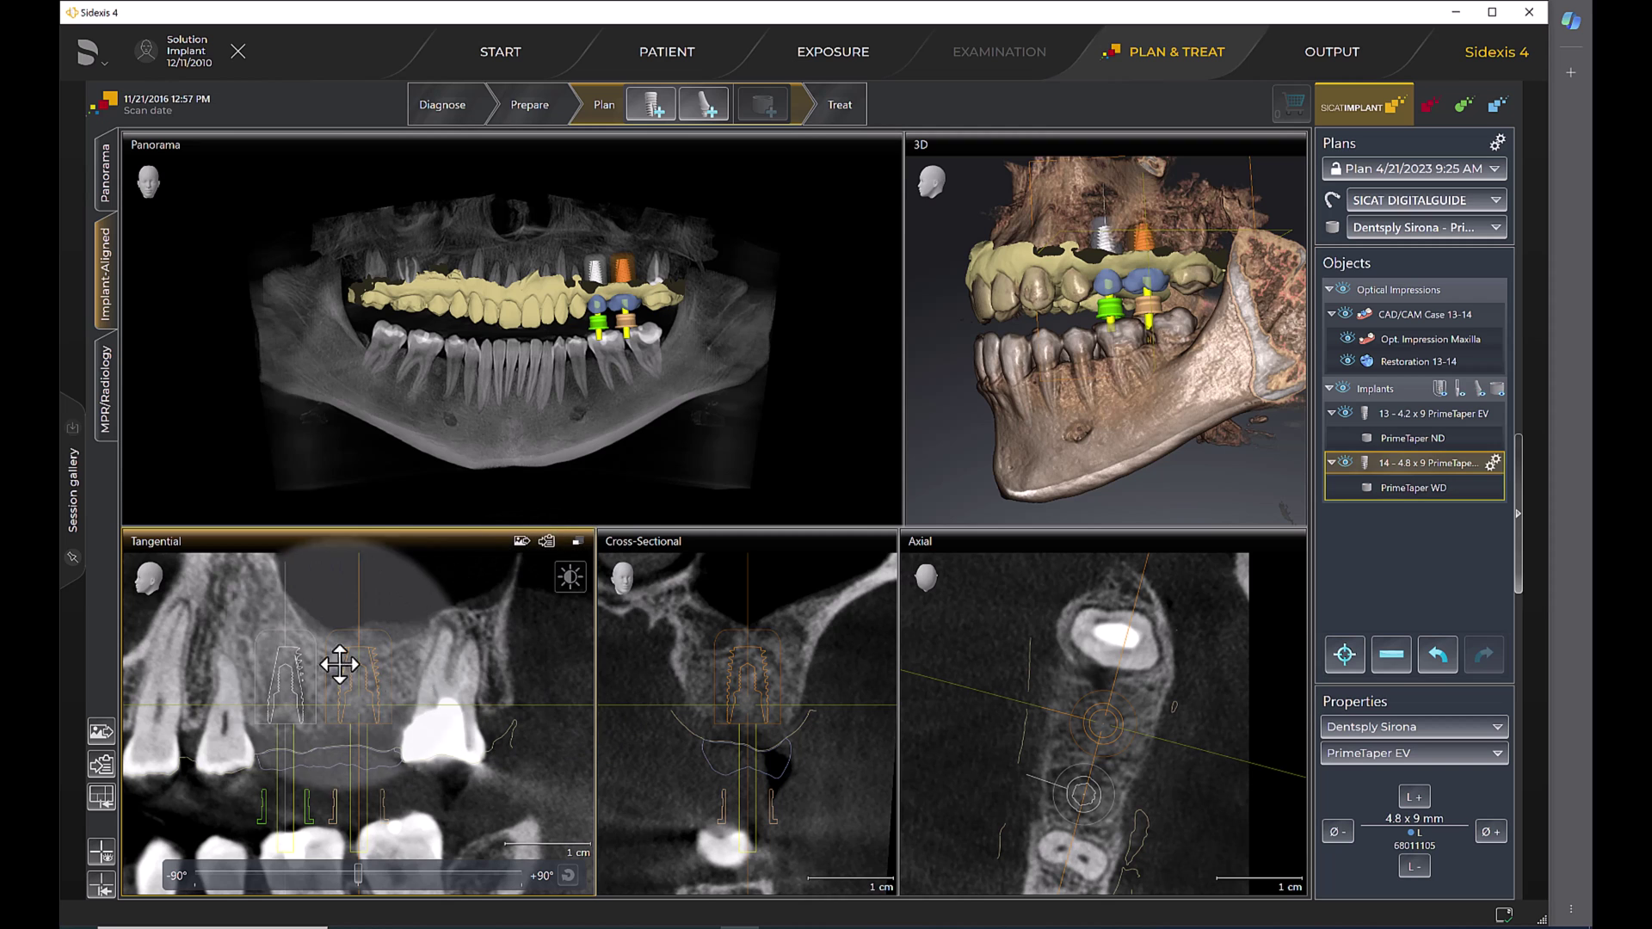
click(286, 691)
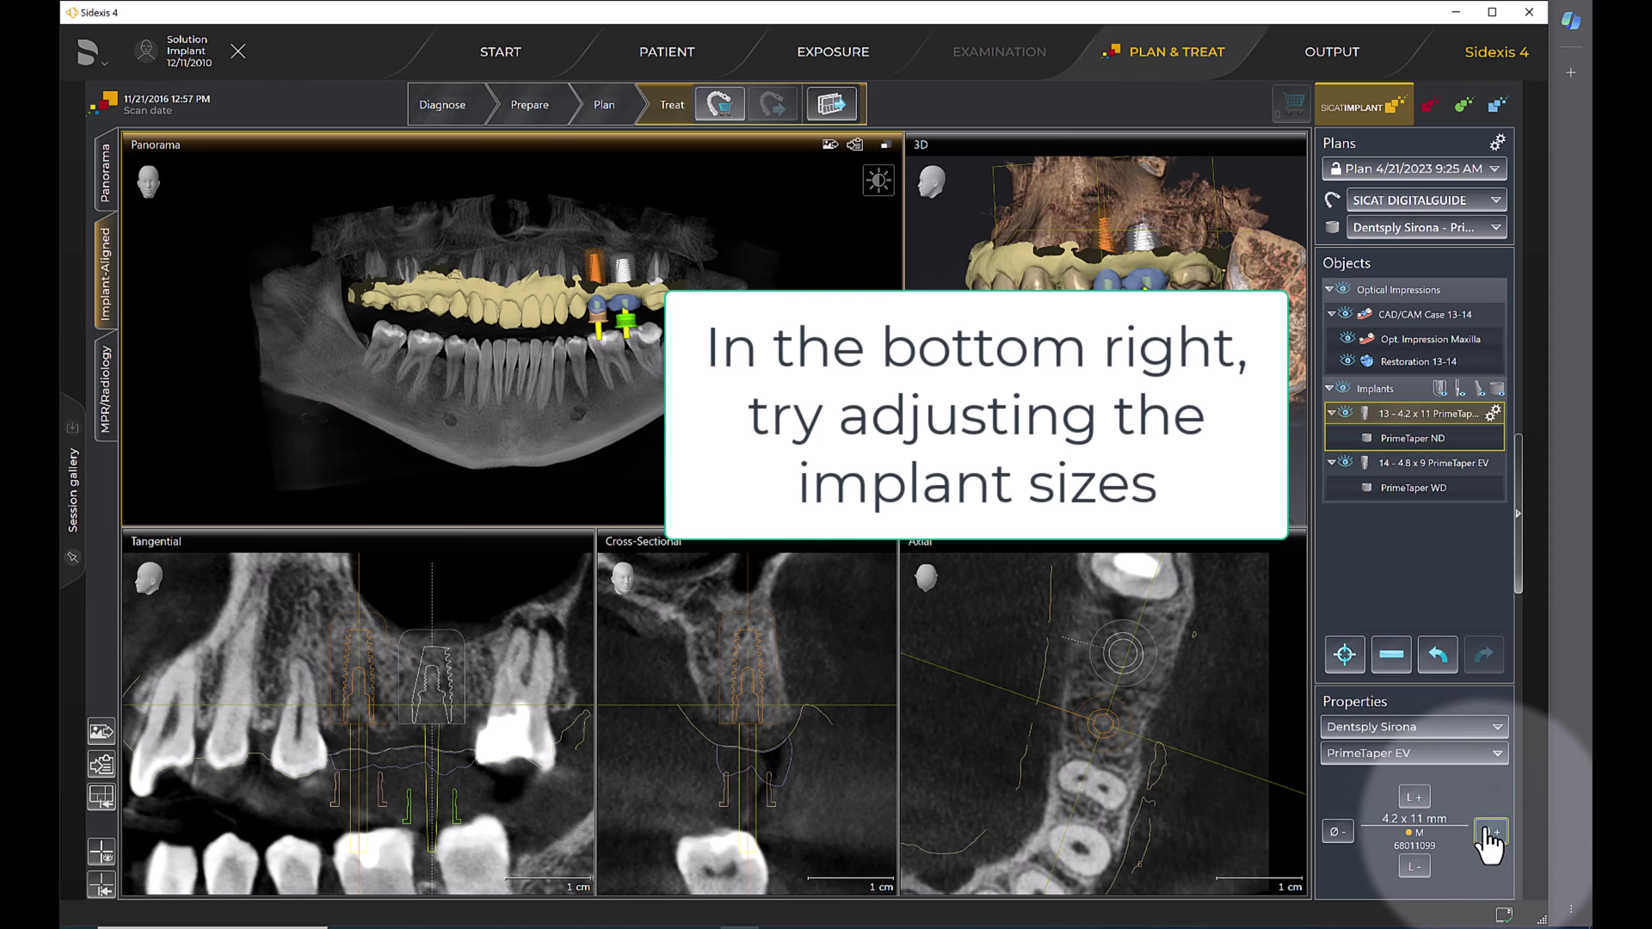
Widen implant 13 to 4.2 mm diameter with Ø+ and switch to the MPR/Radiology layout
click(1489, 832)
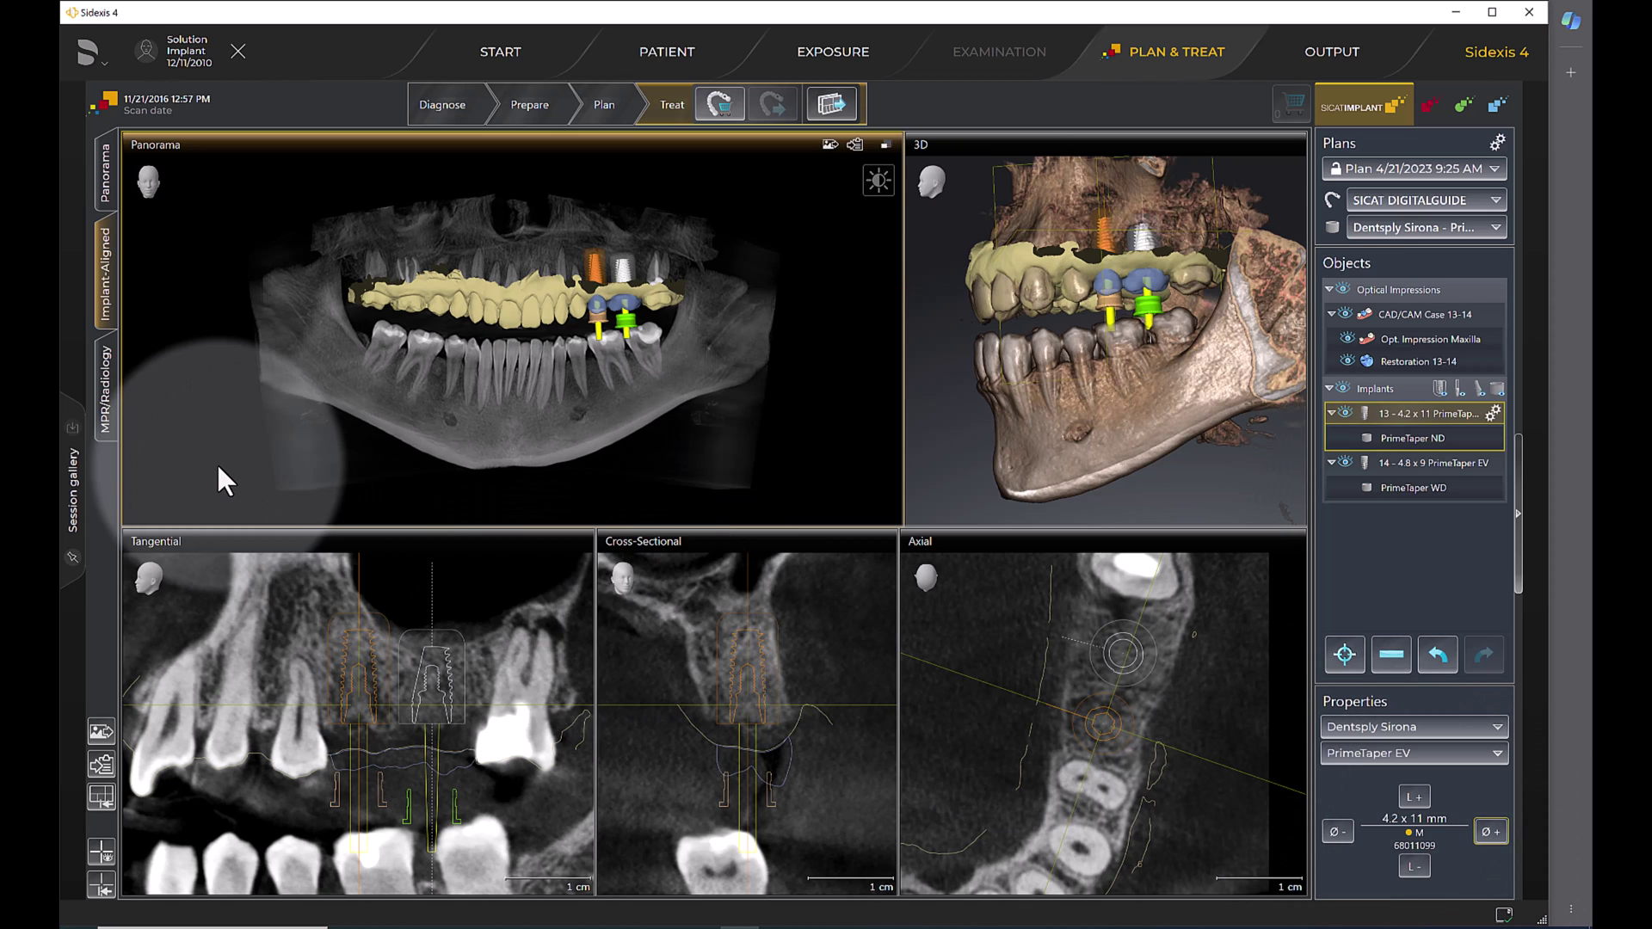
click(111, 417)
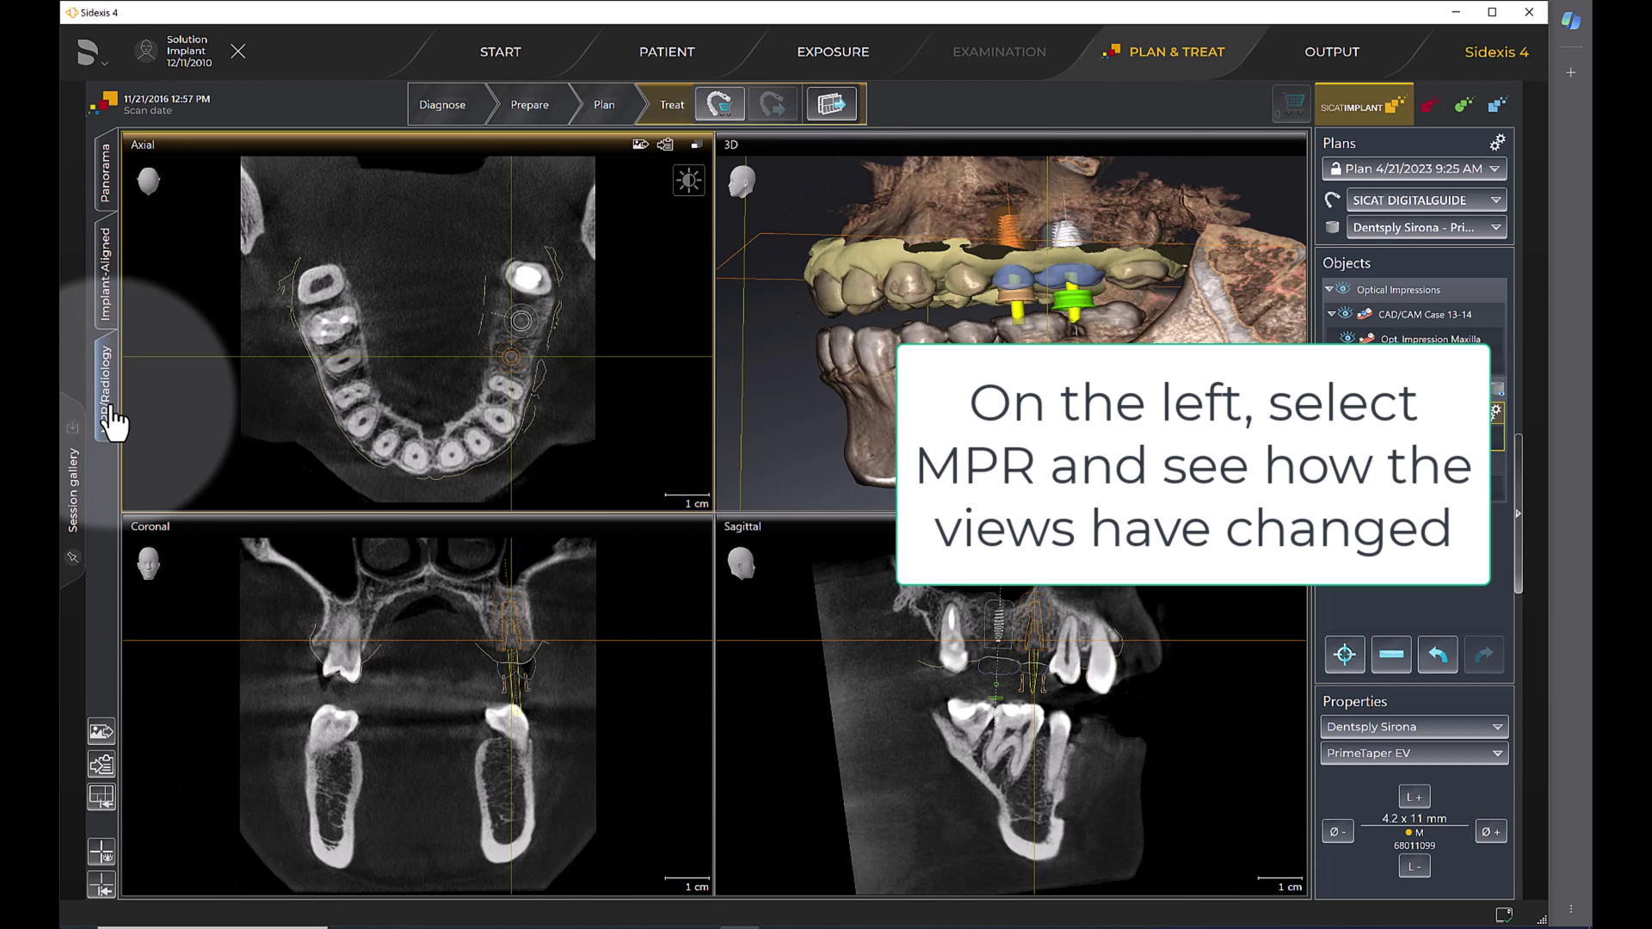